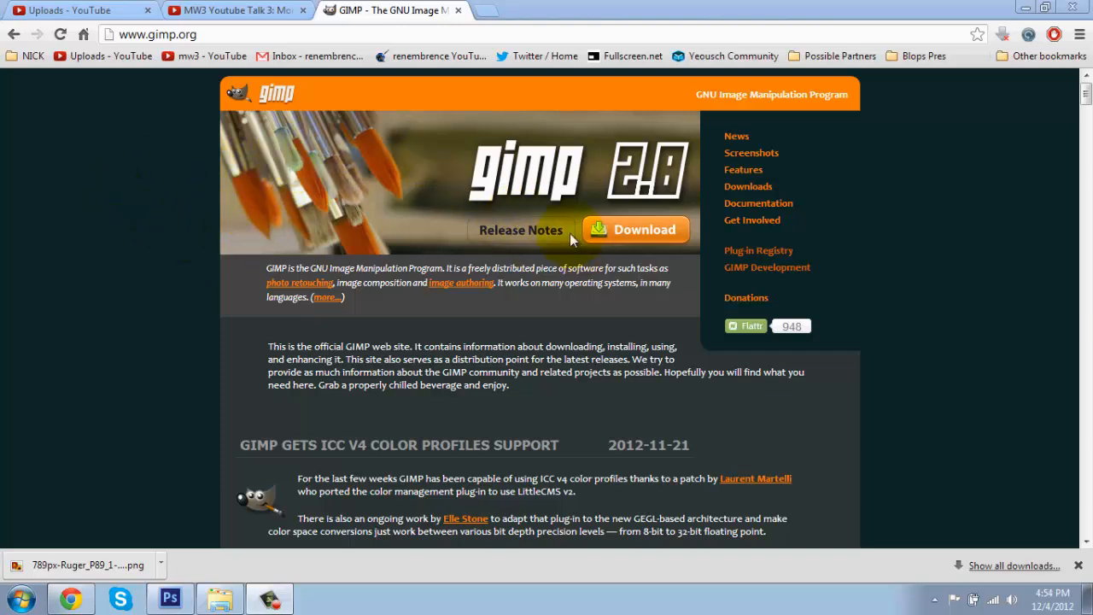
pyautogui.click(170, 599)
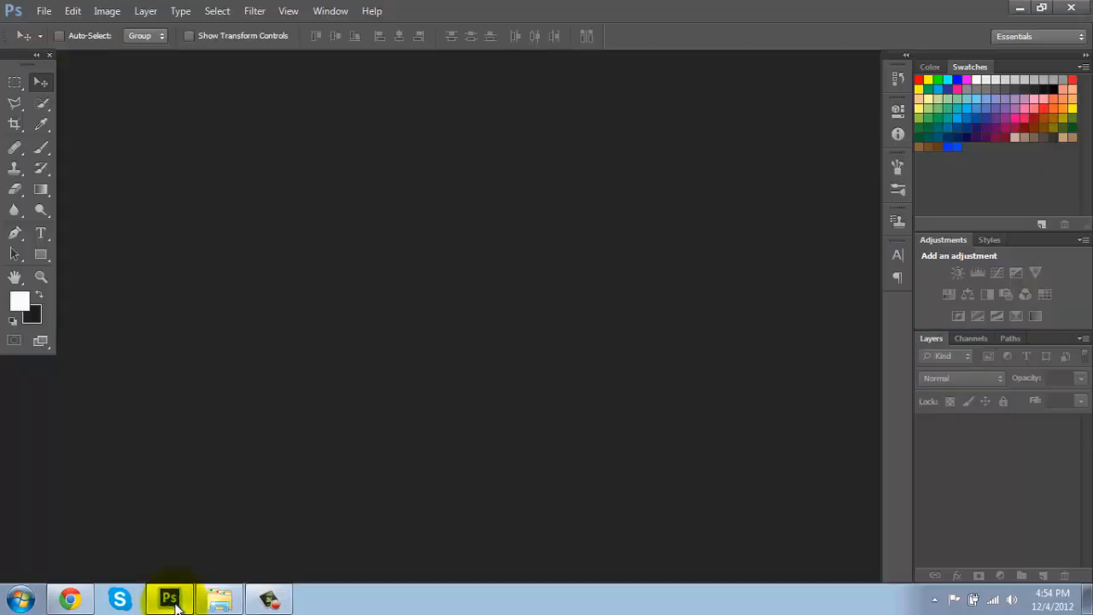
pyautogui.click(173, 602)
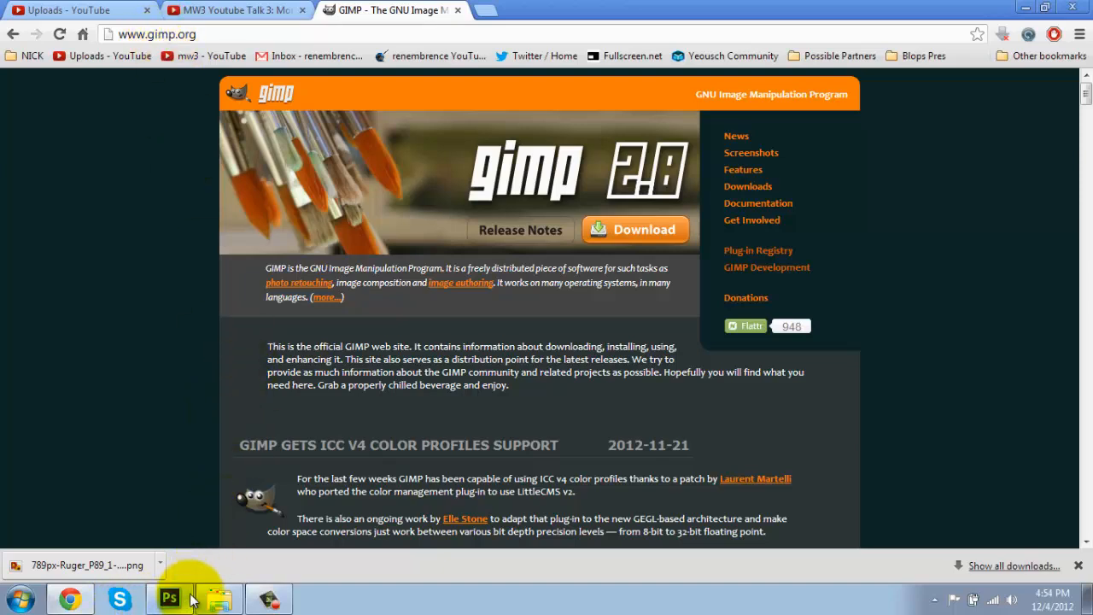
pyautogui.moveTo(192, 598)
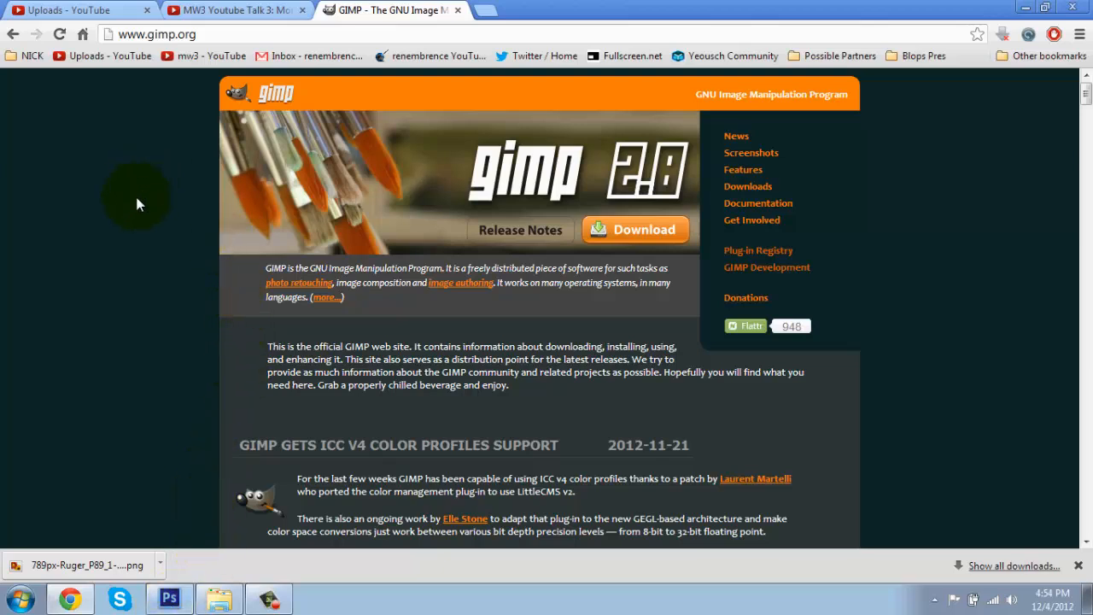
pyautogui.click(47, 11)
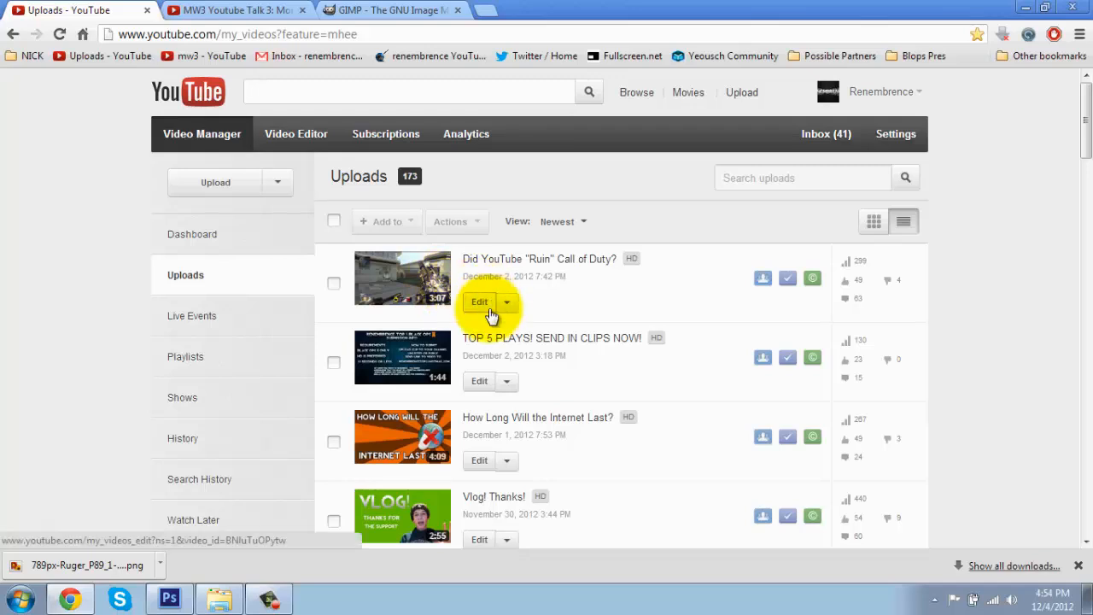
pyautogui.click(833, 92)
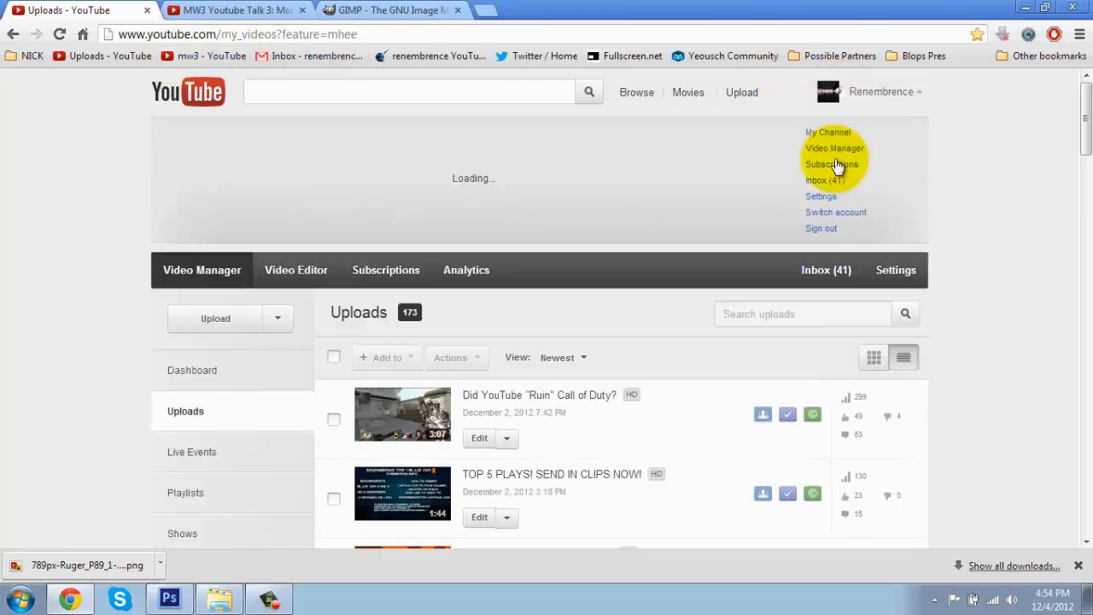
pyautogui.click(835, 147)
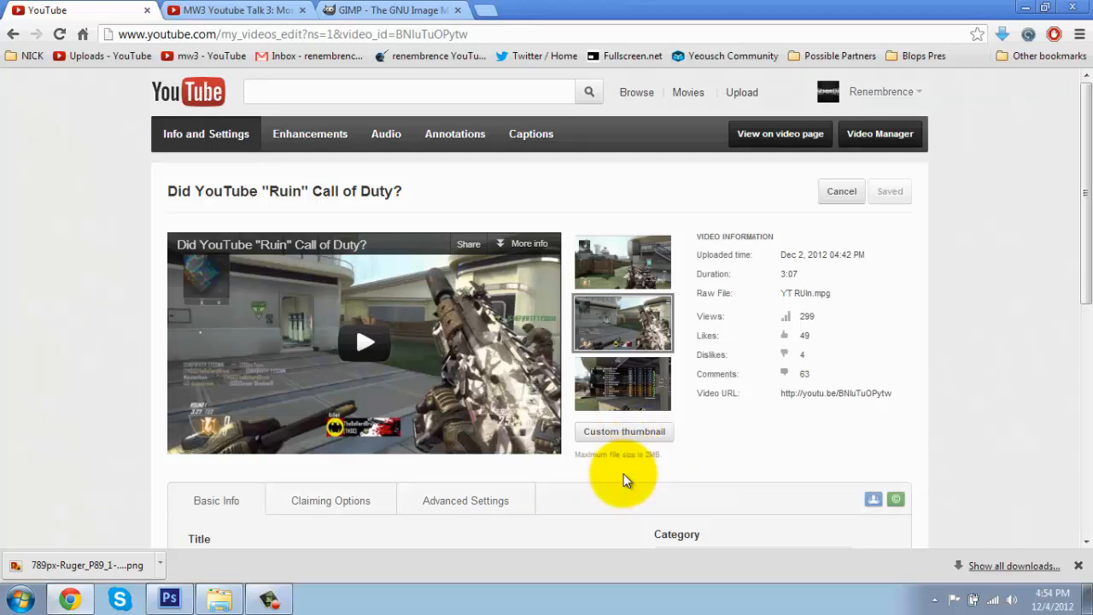
pyautogui.click(897, 141)
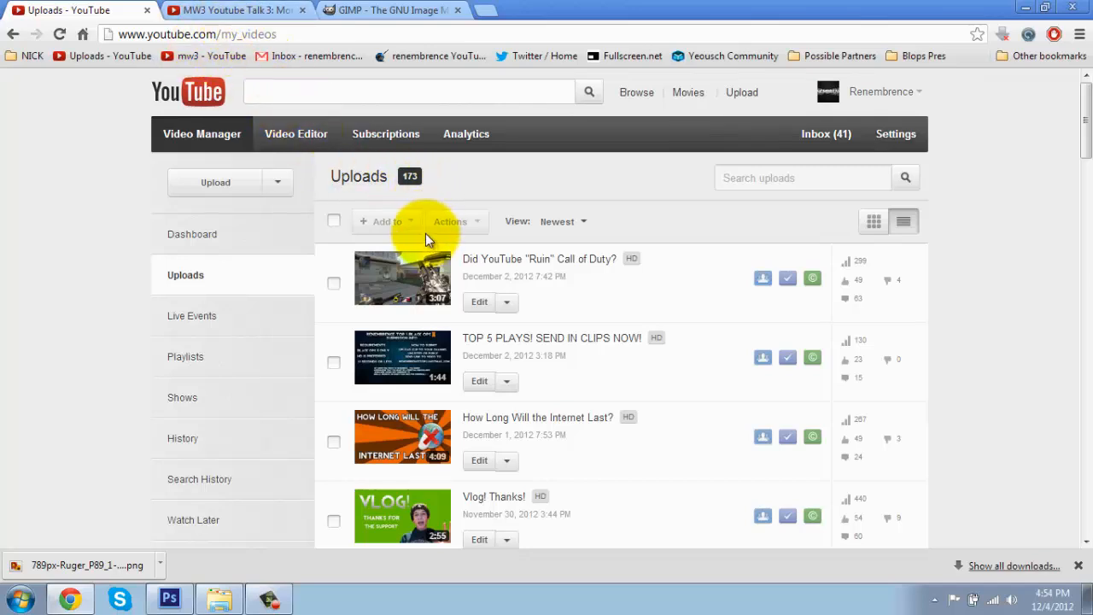
pyautogui.click(279, 89)
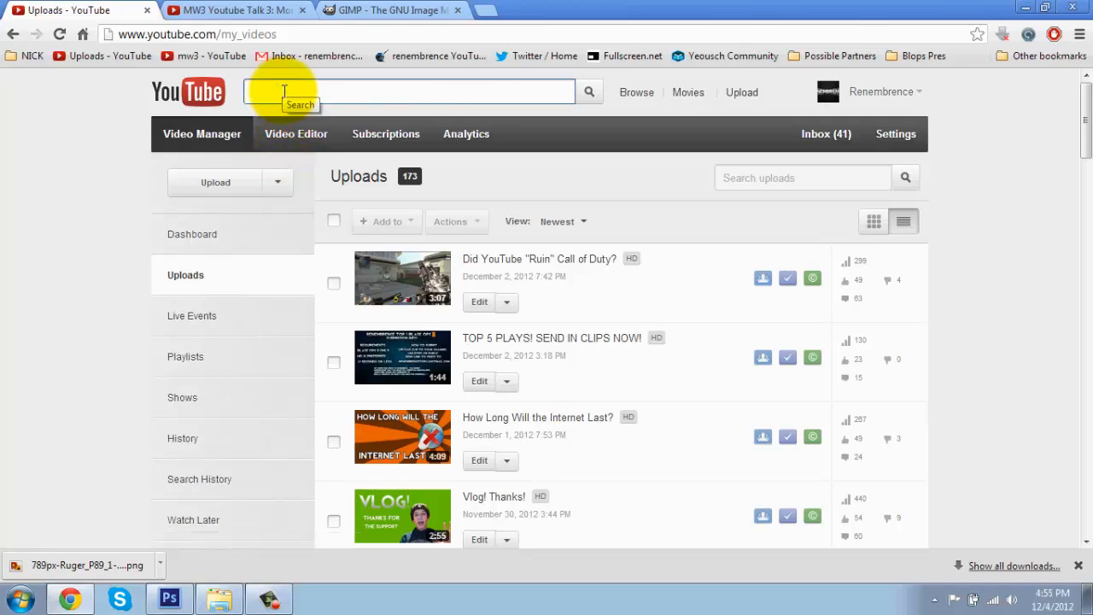
pyautogui.click(230, 13)
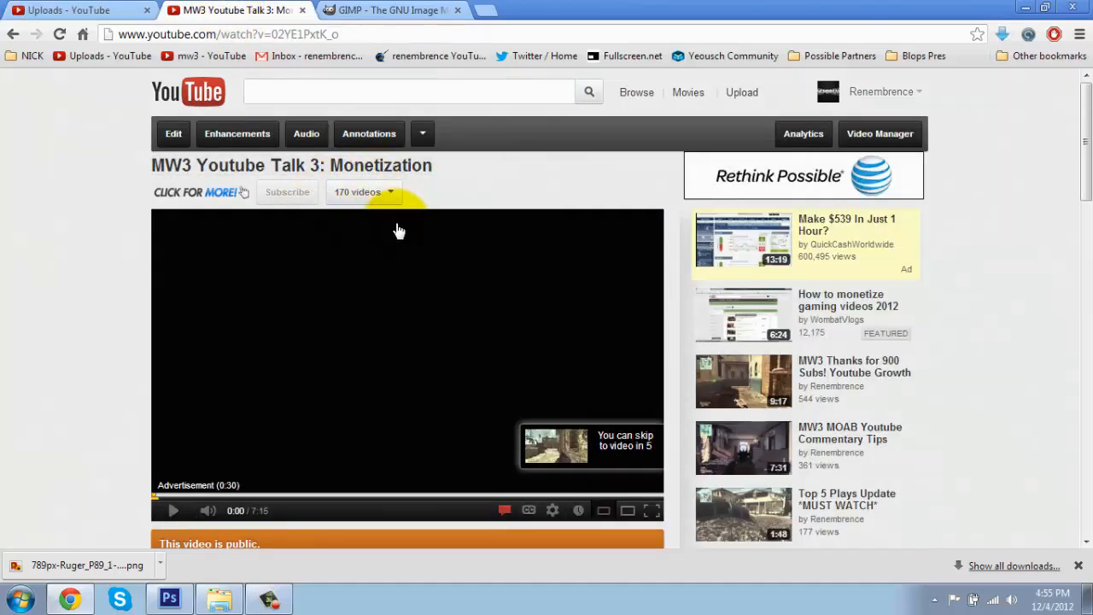
pyautogui.scroll(-3, 427, 299)
pyautogui.scroll(4, 319, 349)
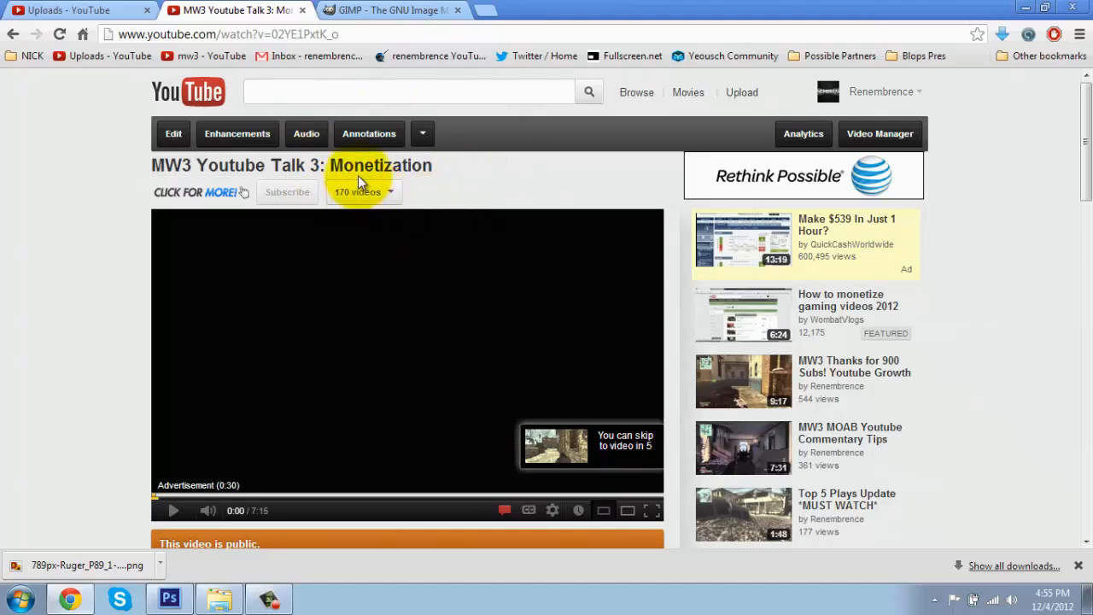
pyautogui.click(91, 12)
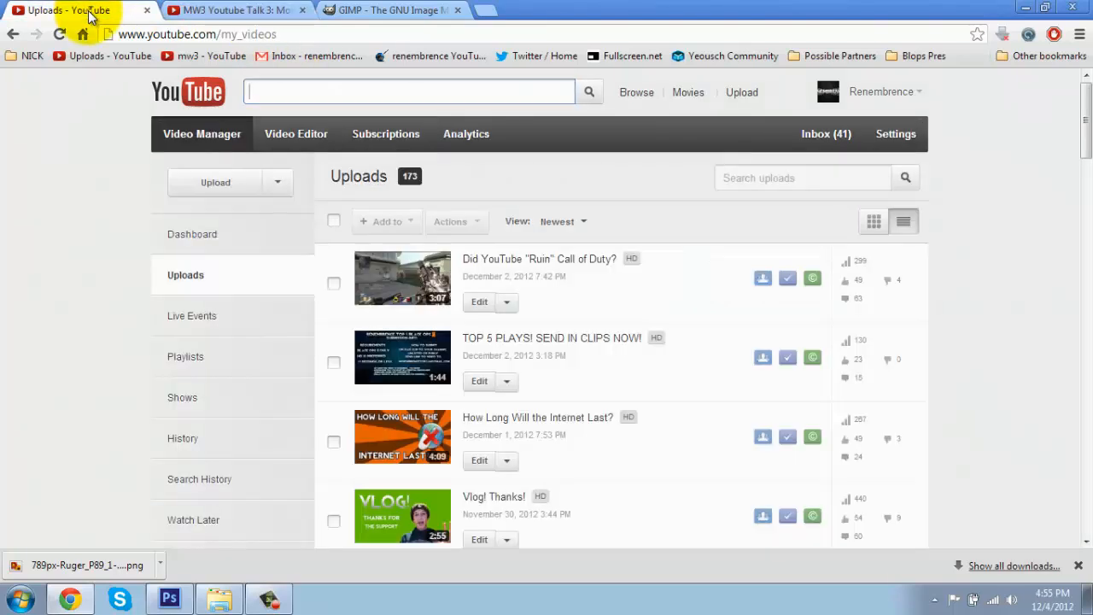
# Step: Create a new 1280 x 720 pixel document at 72 pixels/inch with a transparent background
pyautogui.click(171, 600)
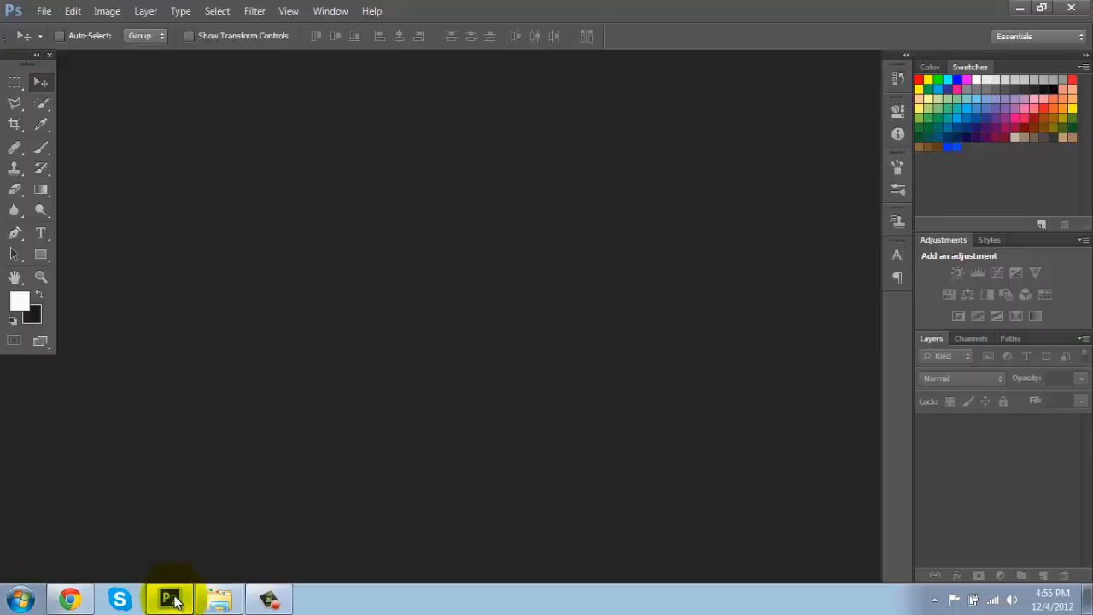
pyautogui.click(51, 12)
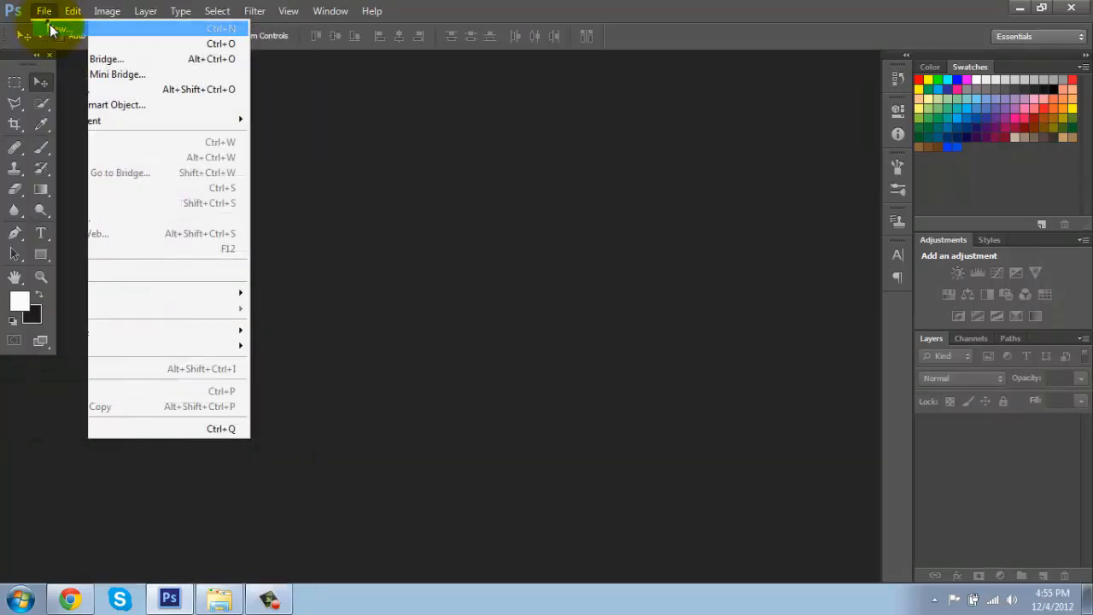
pyautogui.click(53, 29)
pyautogui.moveTo(389, 181); pyautogui.dragTo(416, 188)
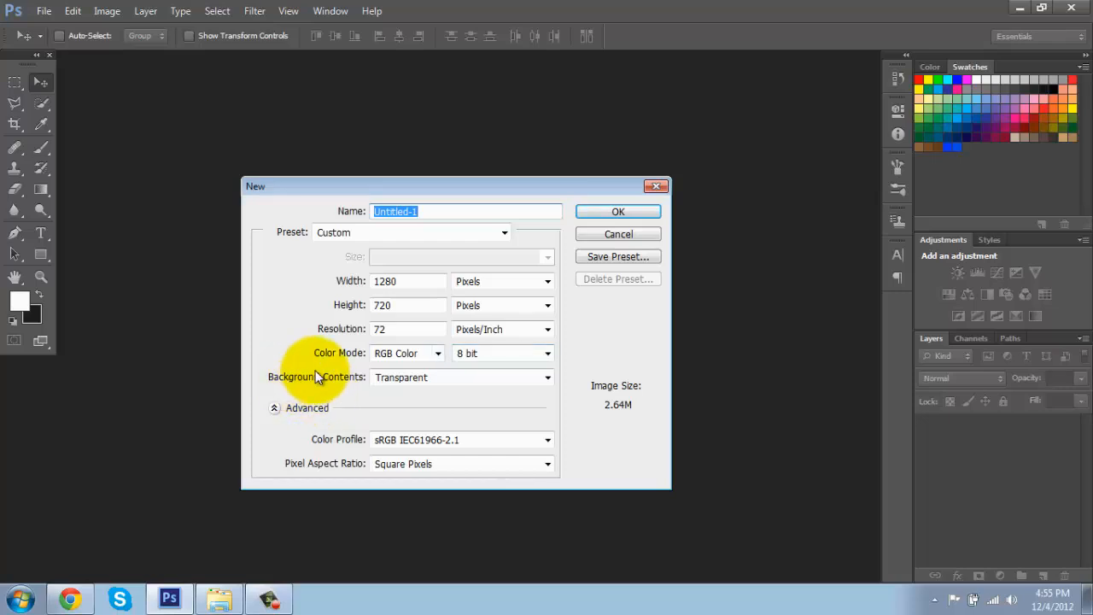
pyautogui.click(402, 382)
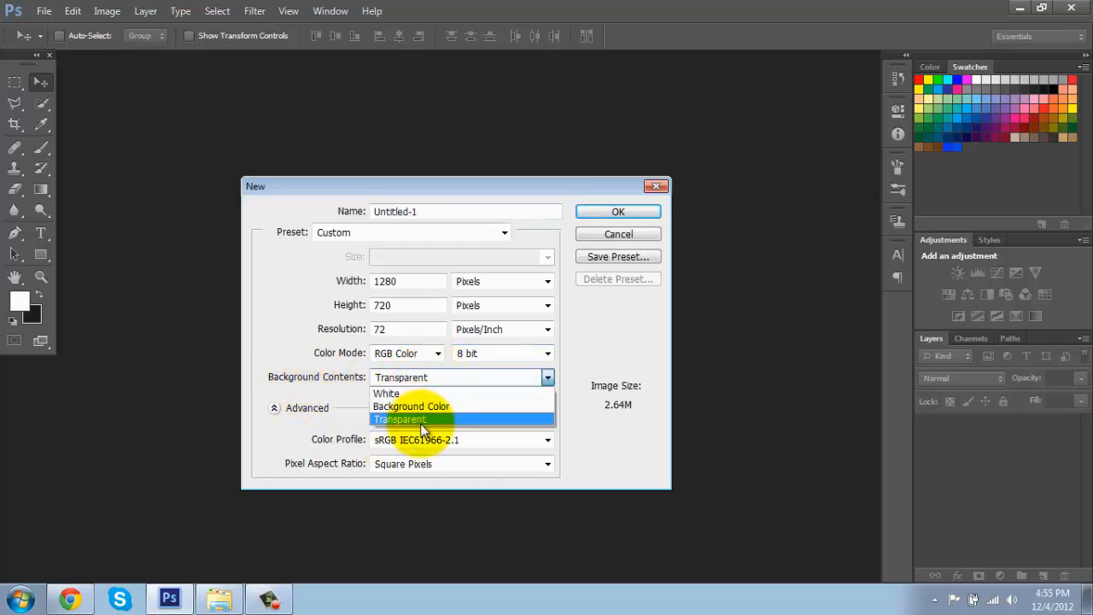
pyautogui.click(421, 419)
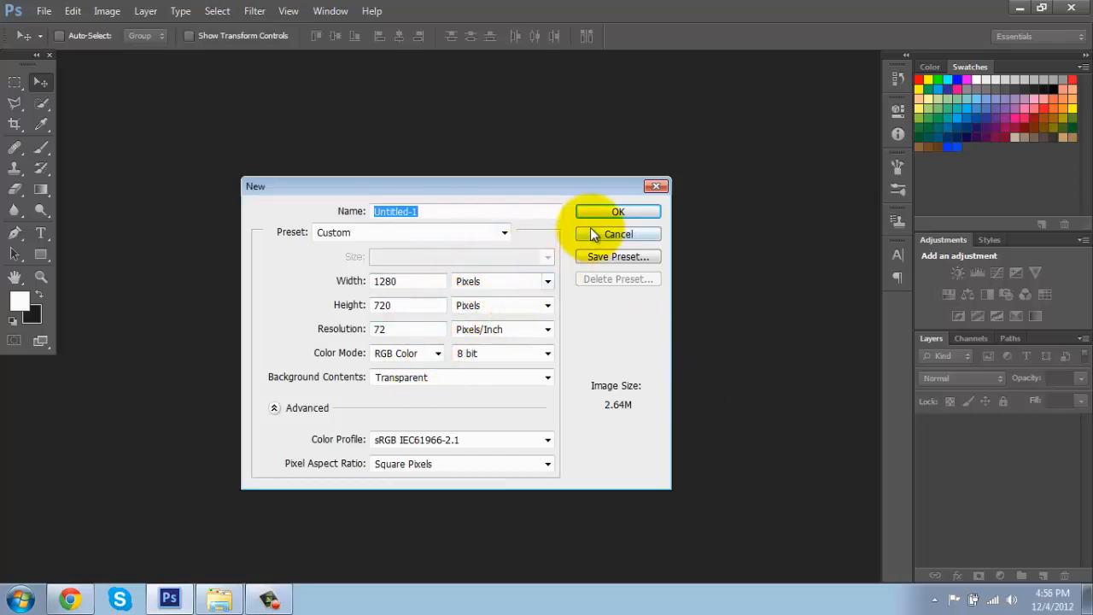
pyautogui.click(608, 212)
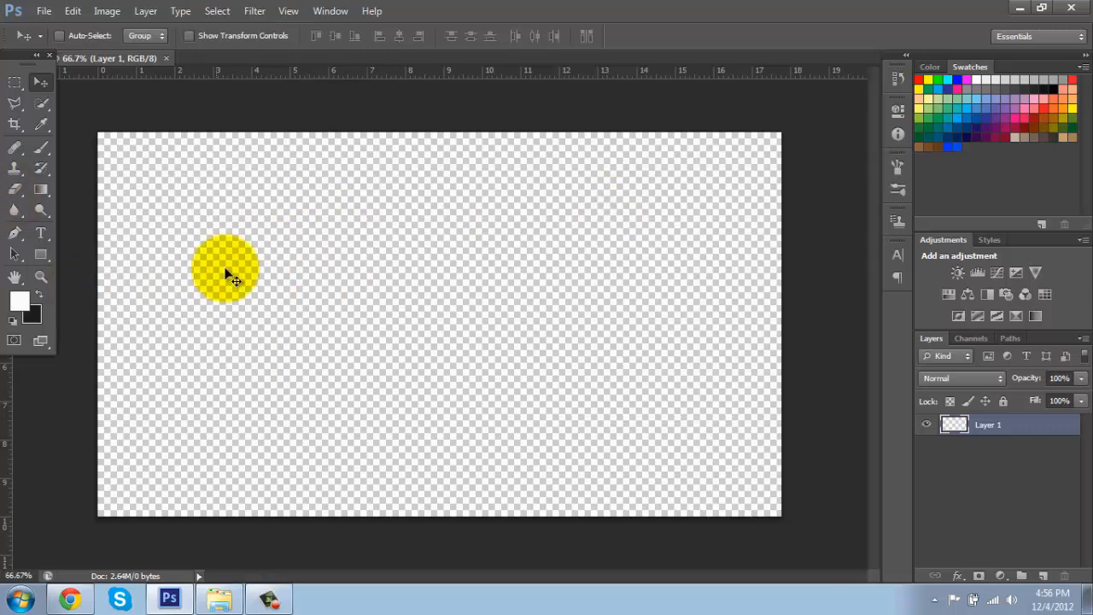
# Step: Set the foreground colour to a medium blue in the Color Picker
pyautogui.click(20, 303)
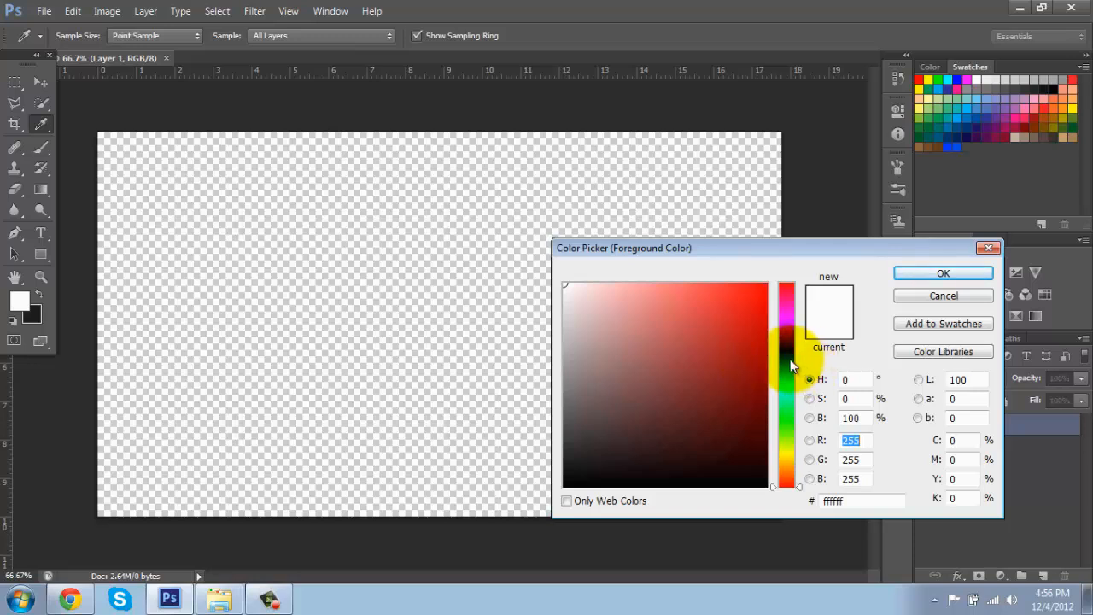
pyautogui.moveTo(781, 342); pyautogui.dragTo(770, 372)
pyautogui.click(766, 341)
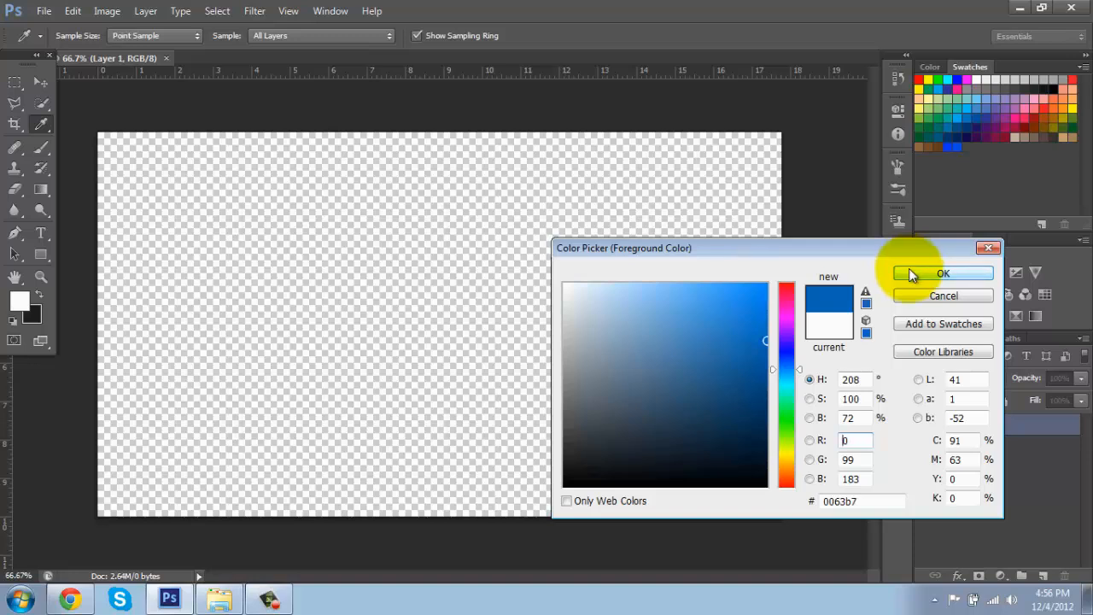
pyautogui.click(778, 367)
pyautogui.moveTo(770, 367); pyautogui.dragTo(762, 488)
pyautogui.moveTo(701, 408)
pyautogui.mouseDown()
pyautogui.moveTo(853, 490)
pyautogui.moveTo(879, 428)
pyautogui.mouseUp()
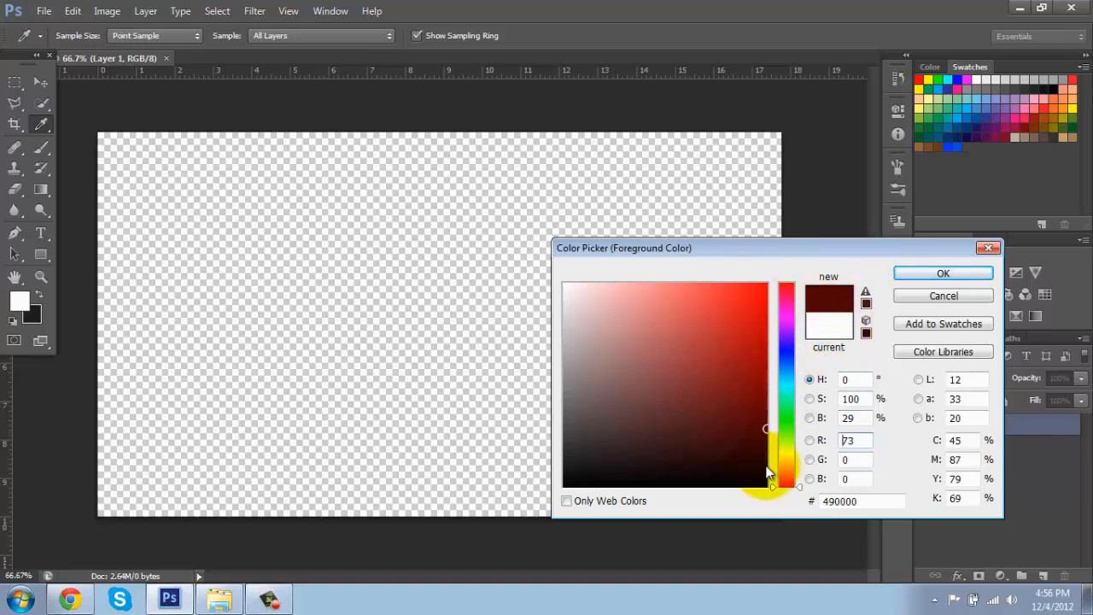
pyautogui.moveTo(760, 430)
pyautogui.mouseDown()
pyautogui.moveTo(821, 341)
pyautogui.moveTo(818, 323)
pyautogui.mouseUp()
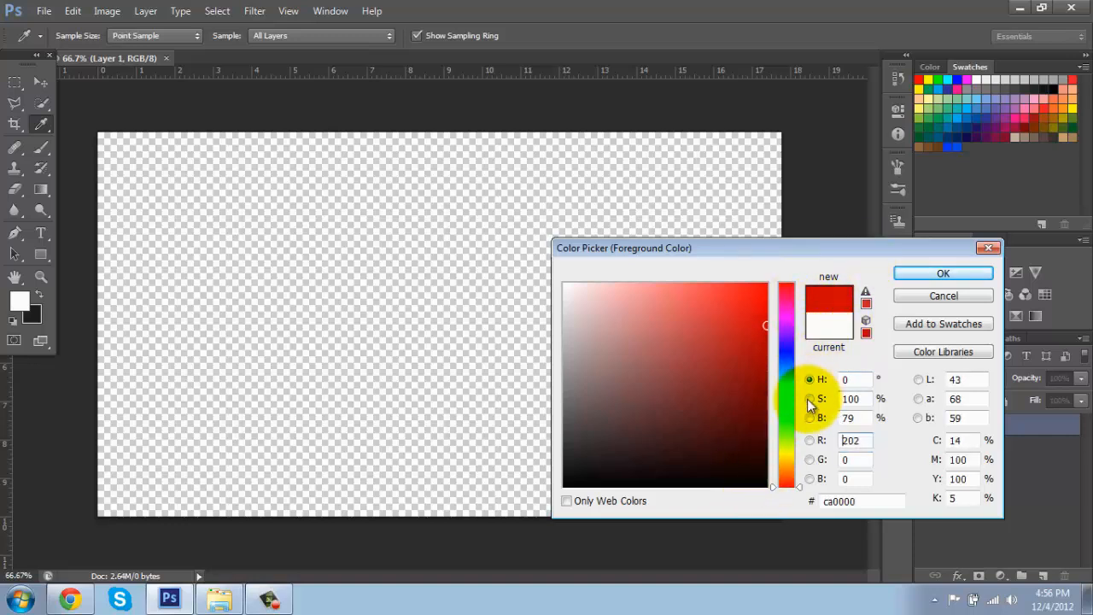
pyautogui.click(780, 468)
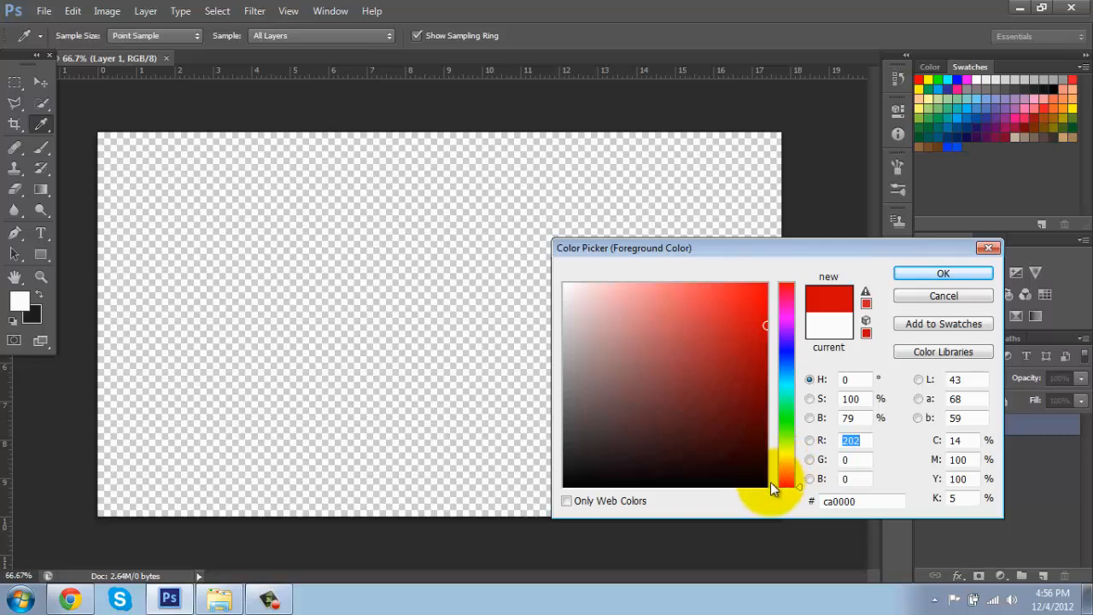
pyautogui.moveTo(771, 488); pyautogui.dragTo(774, 367)
pyautogui.click(943, 273)
# Step: Fill the transparent layer with the blue foreground colour using the Paint Bucket Tool
pyautogui.press('v')
pyautogui.click(468, 312)
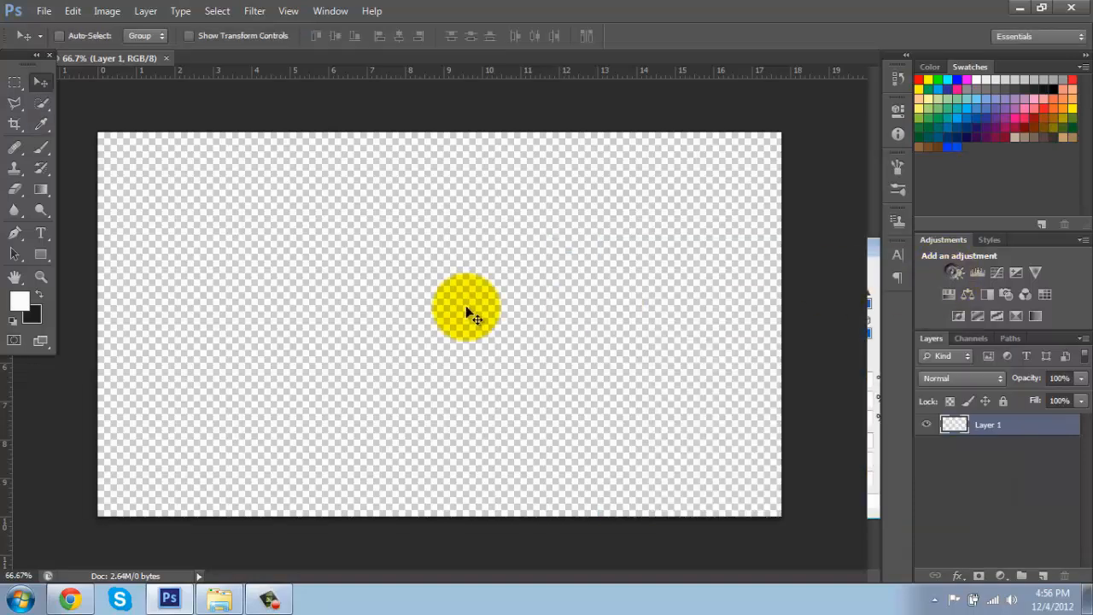
pyautogui.click(45, 187)
pyautogui.click(104, 200)
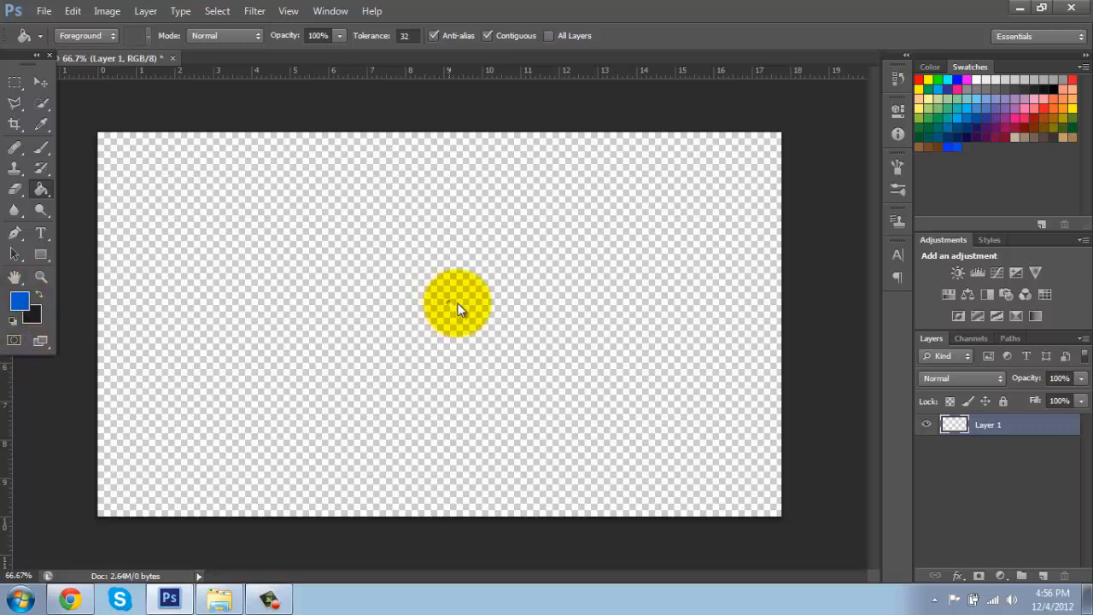
pyautogui.click(693, 219)
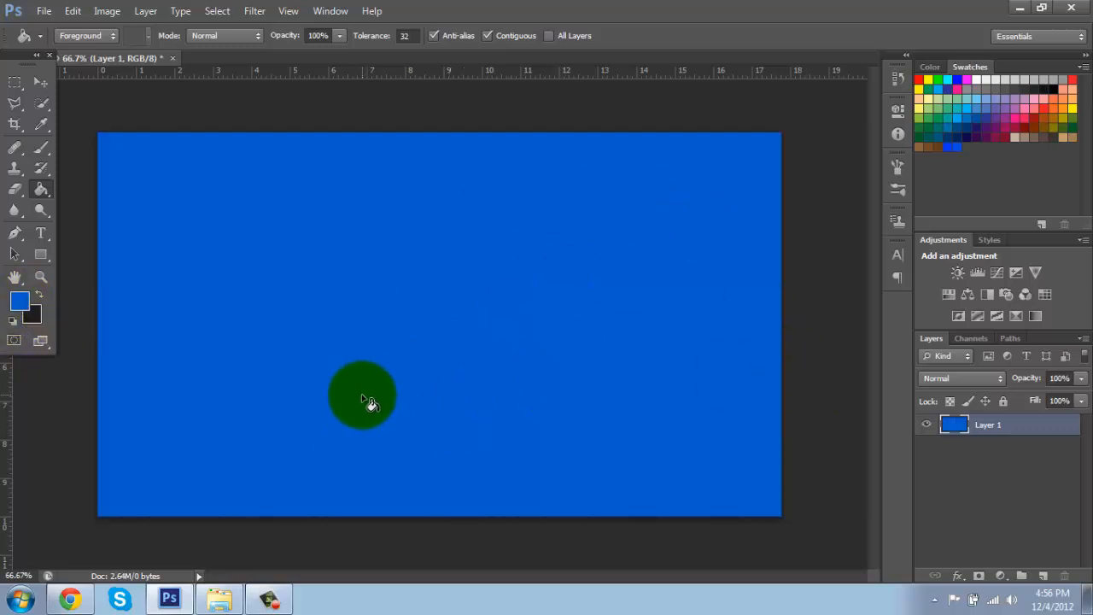
# Step: Draw a radial blue-to-black gradient from the canvas centre out to the upper-left corner with the Gradient Tool
pyautogui.rightClick(39, 188)
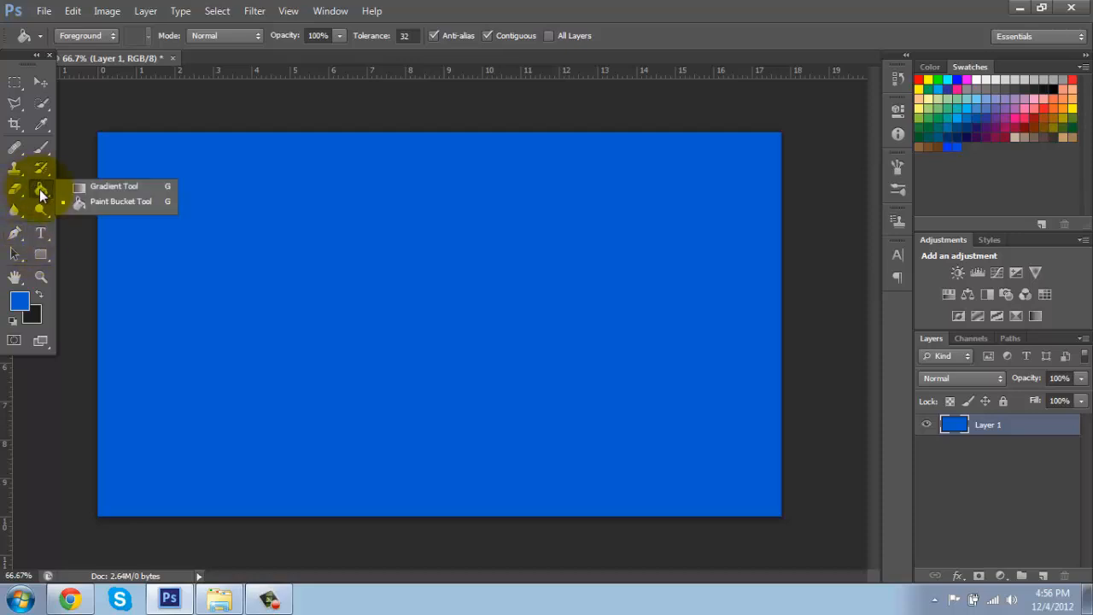
pyautogui.click(107, 187)
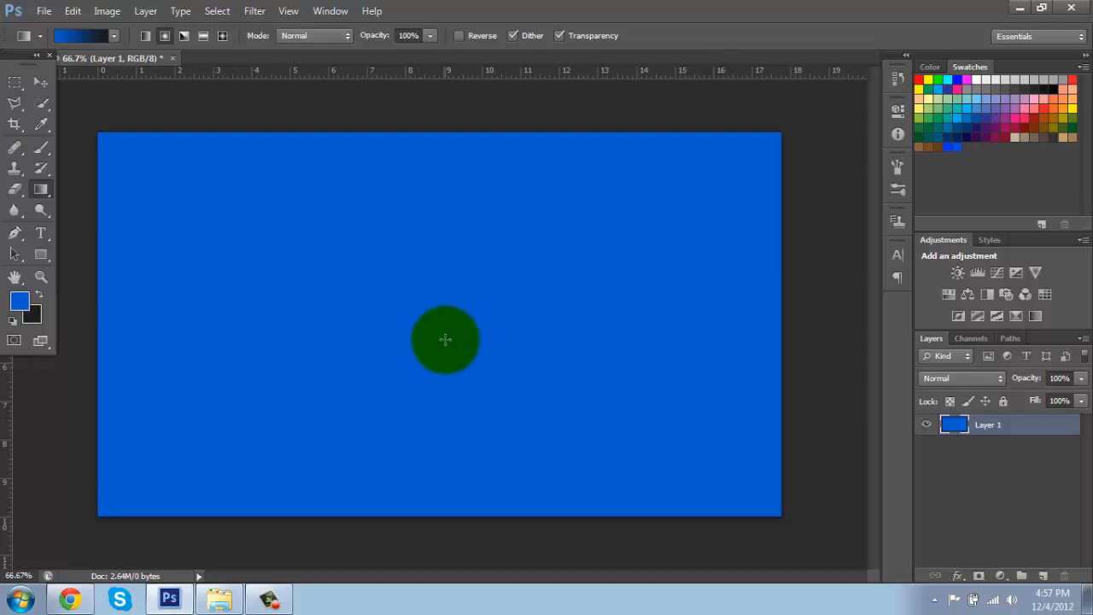
pyautogui.moveTo(440, 315); pyautogui.dragTo(55, 115)
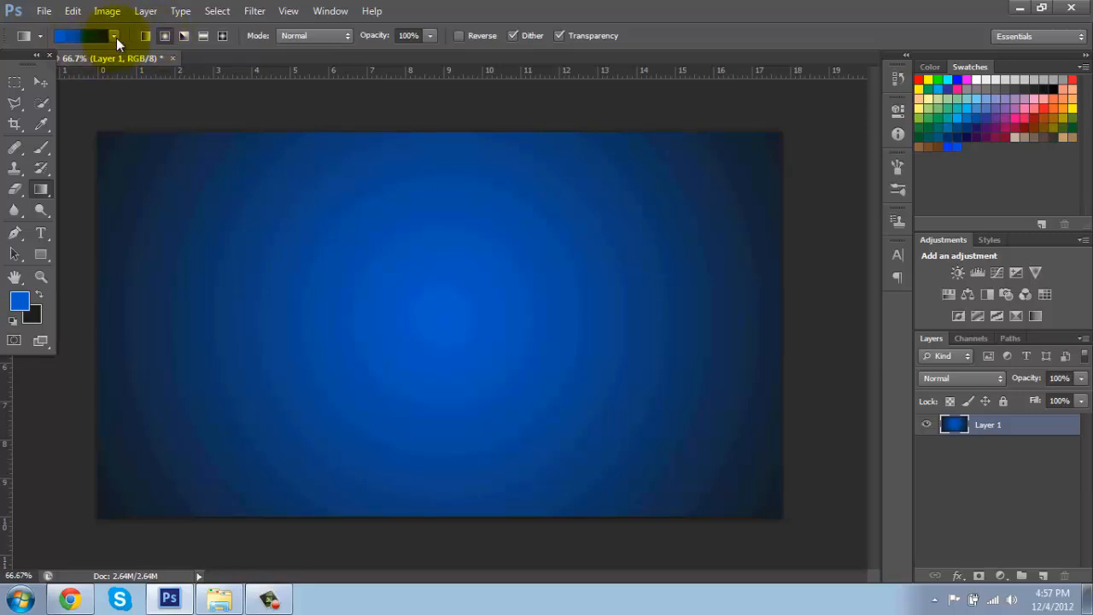
# Step: Choose the Spectrum gradient preset and drag a rainbow gradient horizontally across the canvas from right to left
pyautogui.click(115, 36)
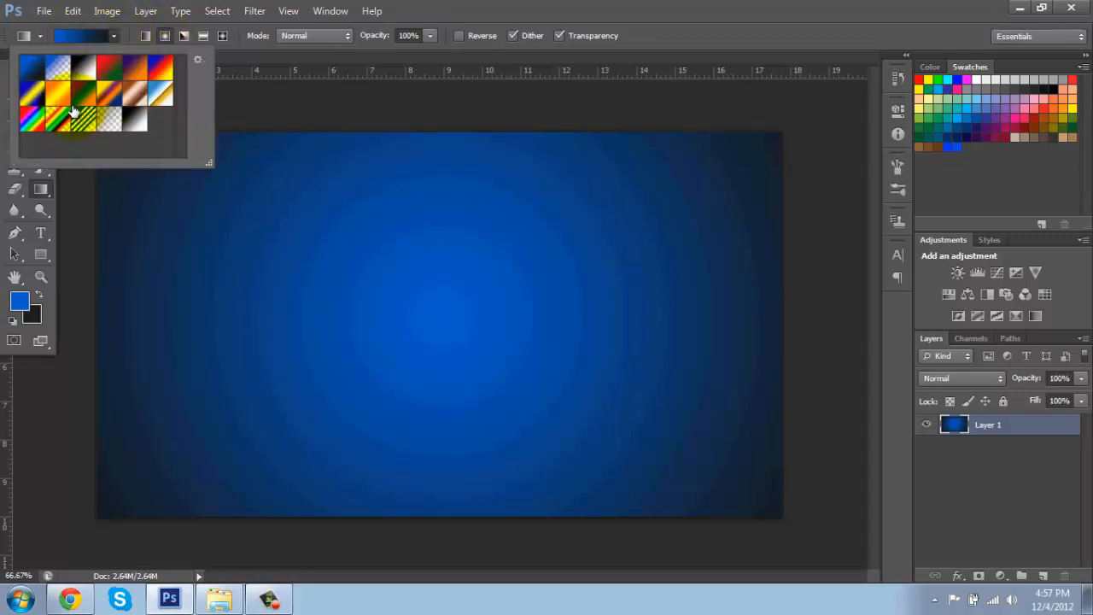
pyautogui.click(666, 19)
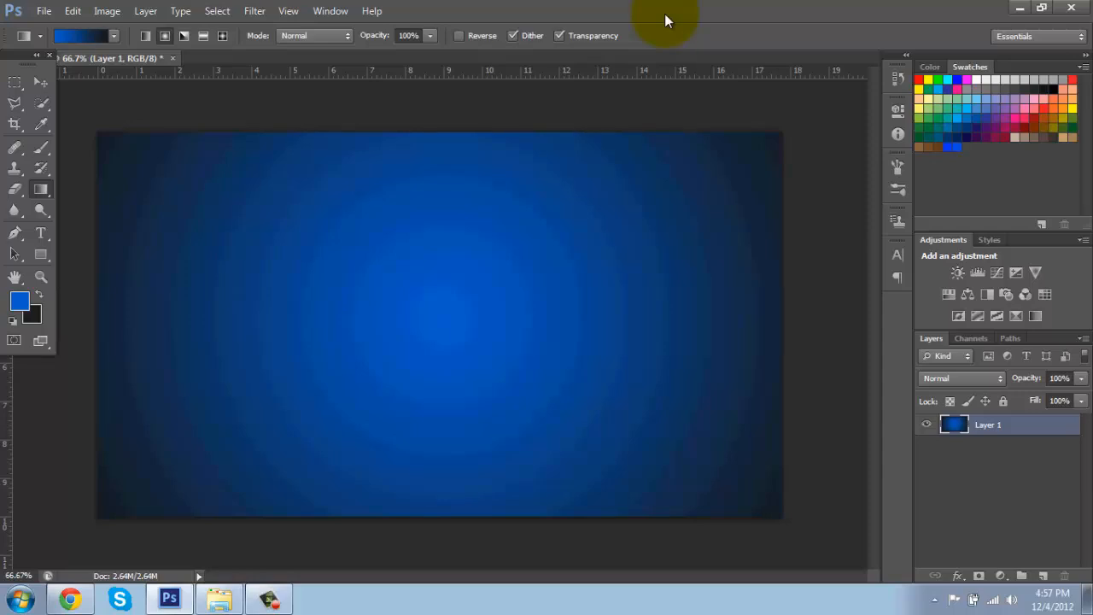
pyautogui.click(114, 35)
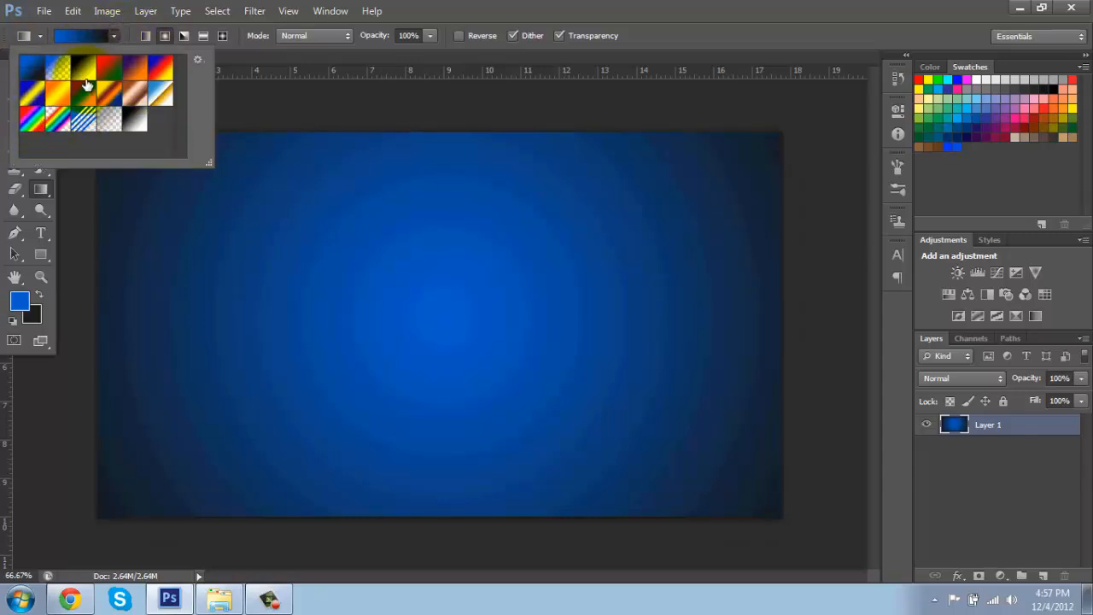
pyautogui.click(30, 122)
pyautogui.click(395, 19)
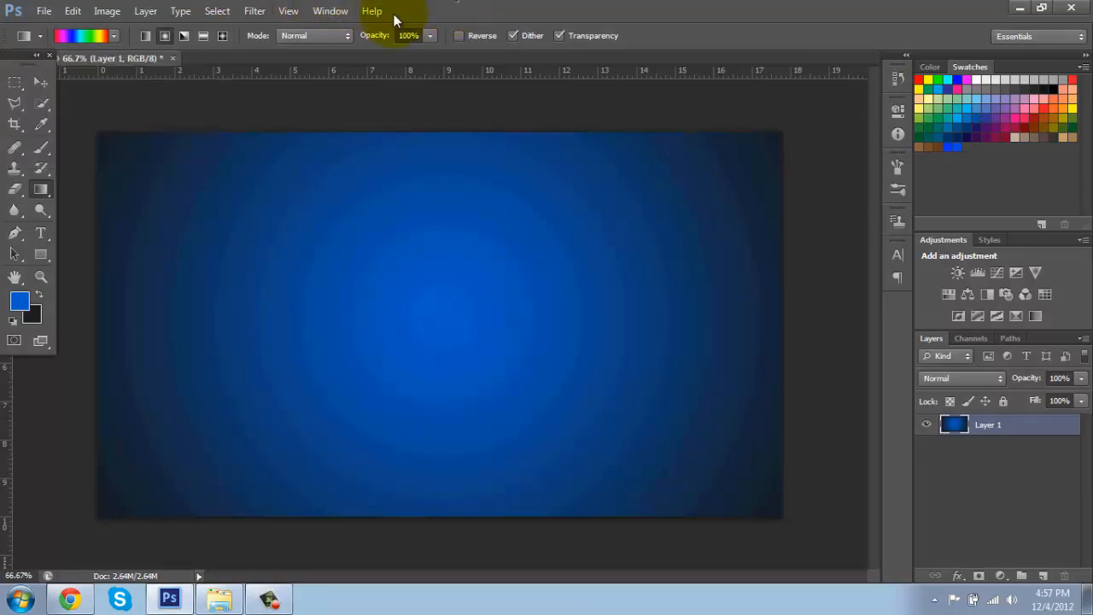
pyautogui.moveTo(692, 322)
pyautogui.mouseDown()
pyautogui.moveTo(191, 339)
pyautogui.moveTo(90, 298)
pyautogui.mouseUp()
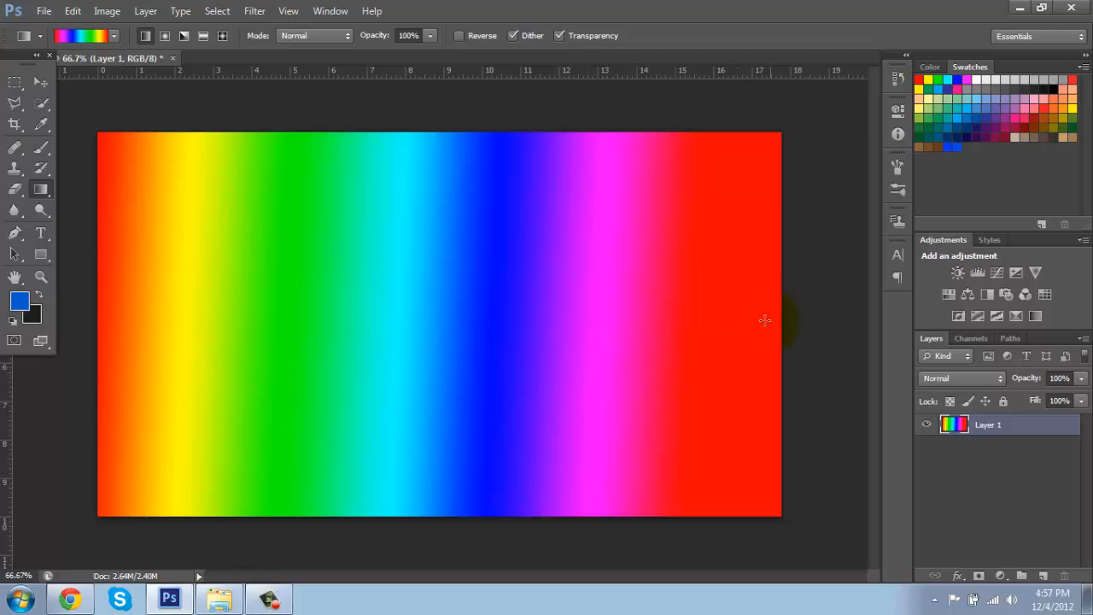
pyautogui.moveTo(765, 321)
pyautogui.mouseDown()
pyautogui.moveTo(247, 318)
pyautogui.moveTo(61, 304)
pyautogui.moveTo(77, 309)
pyautogui.mouseUp()
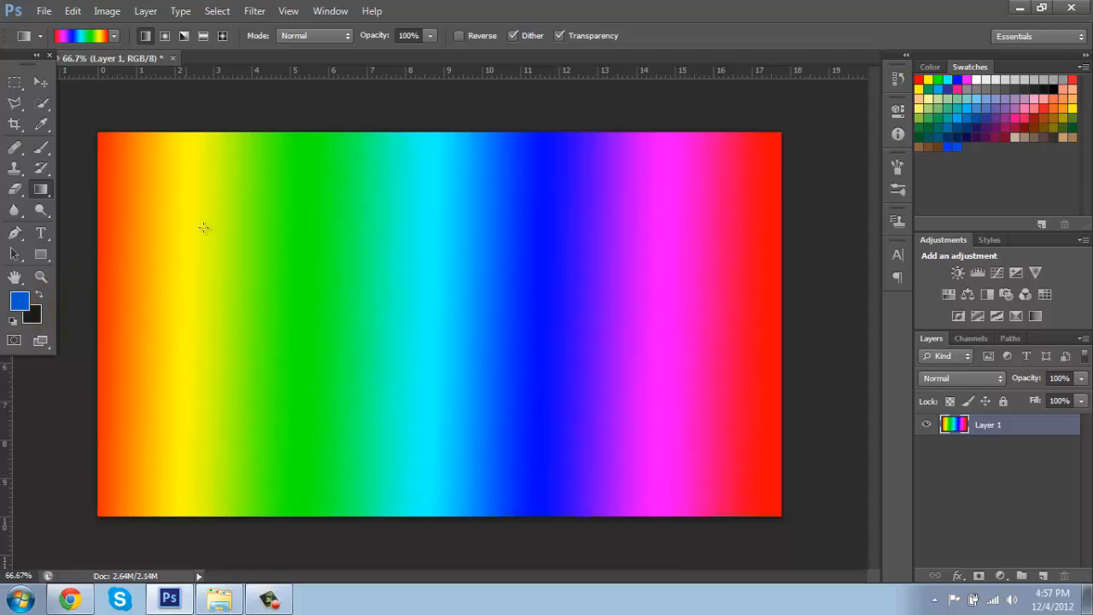
# Step: Pick the foreground-to-background gradient preset and redraw a radial gradient from the canvas centre to the upper-left corner
pyautogui.click(115, 36)
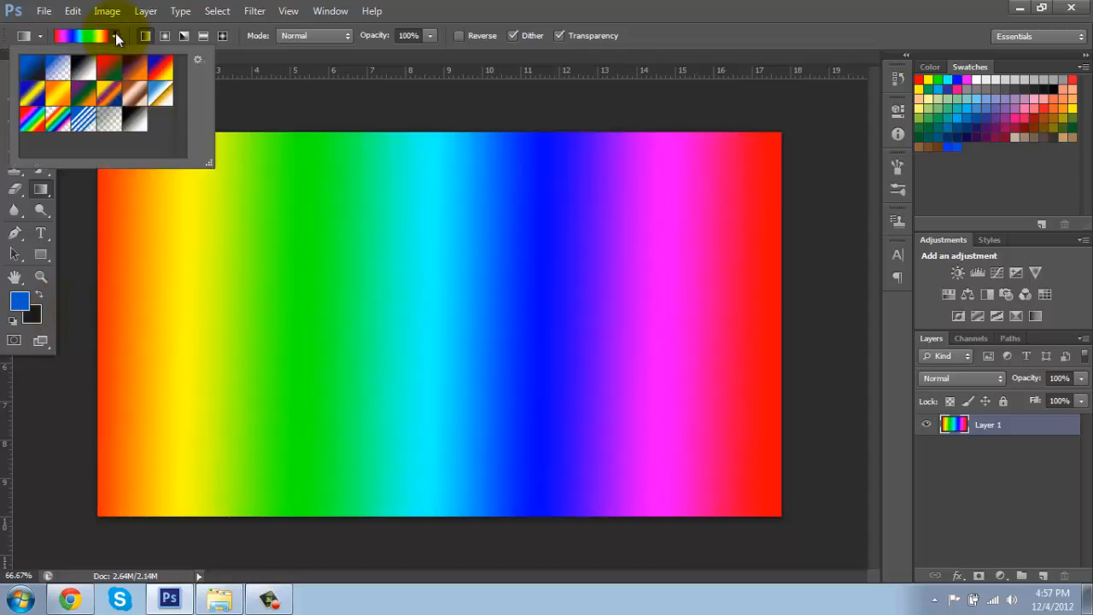
pyautogui.click(33, 79)
pyautogui.click(751, 28)
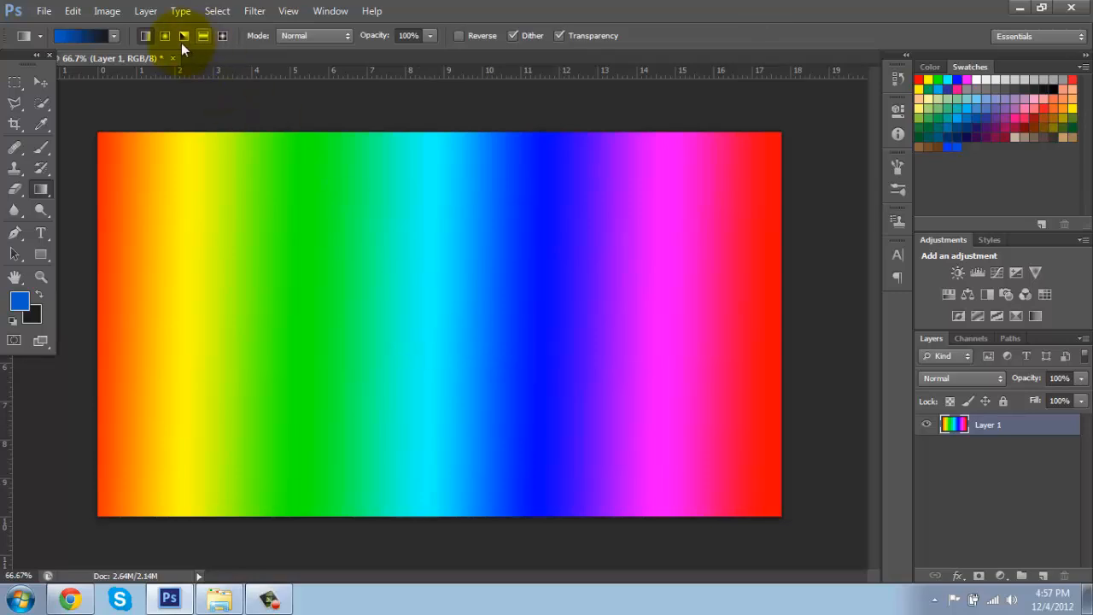
pyautogui.click(114, 36)
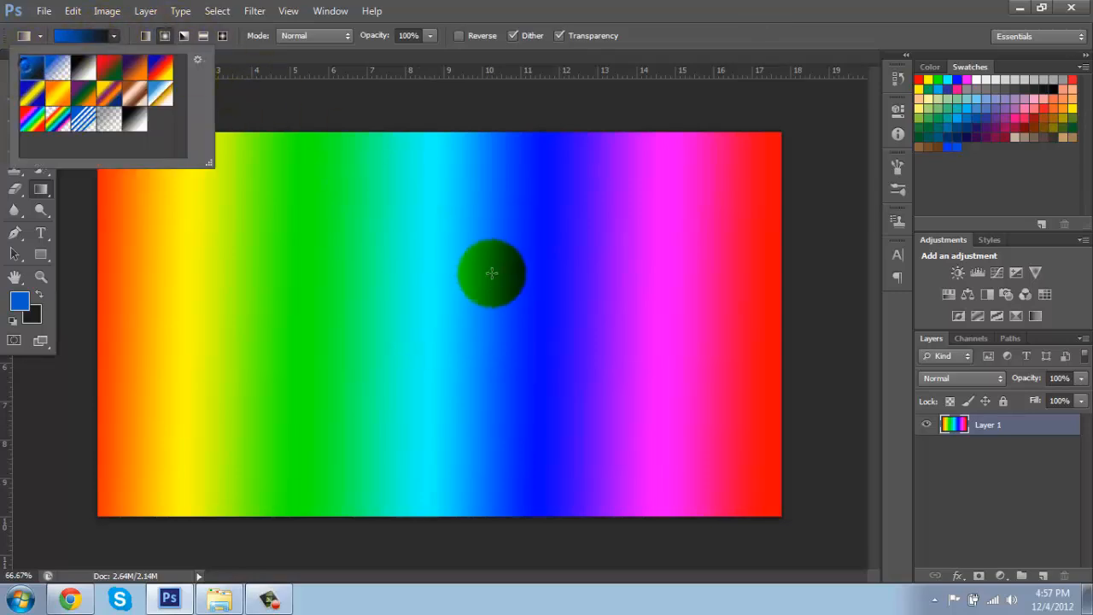
pyautogui.moveTo(449, 328); pyautogui.dragTo(61, 106)
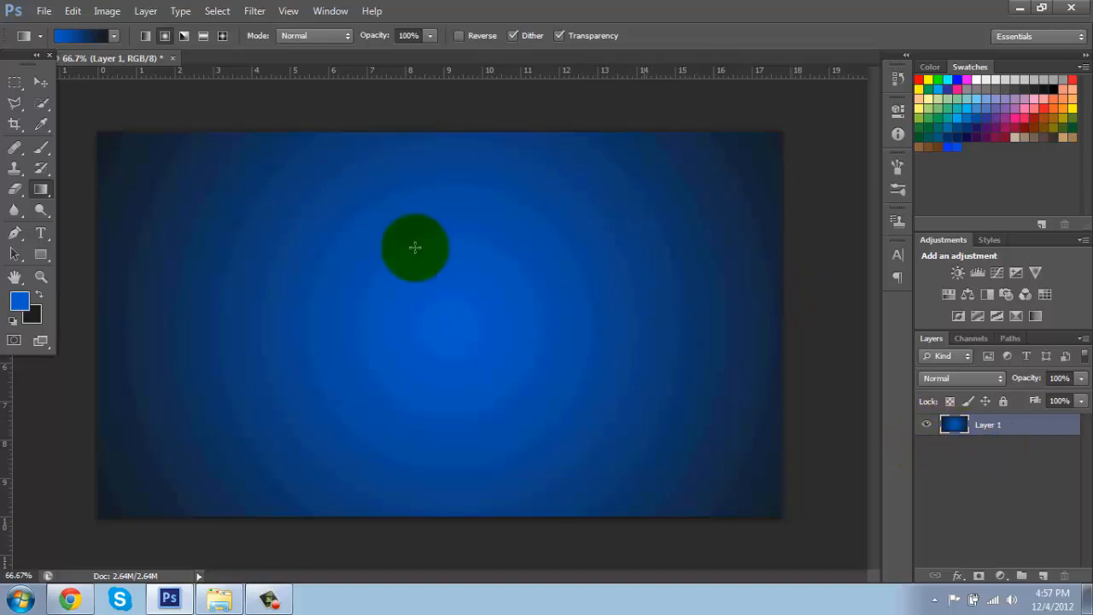
# Step: Switch to the Type tool and set the text colour to white (ffffff)
pyautogui.click(40, 232)
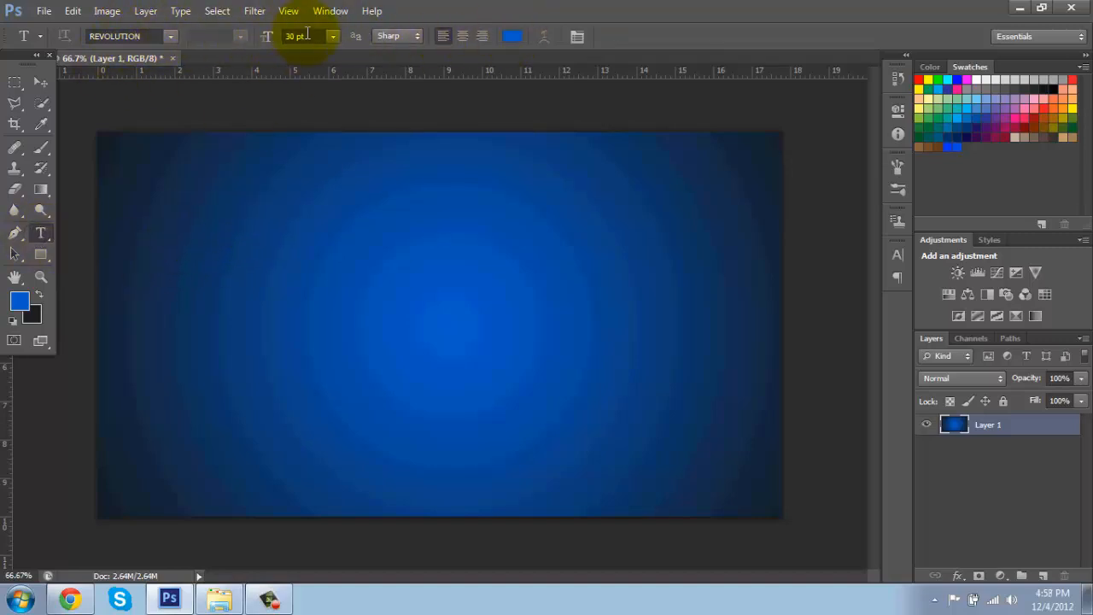
pyautogui.click(515, 38)
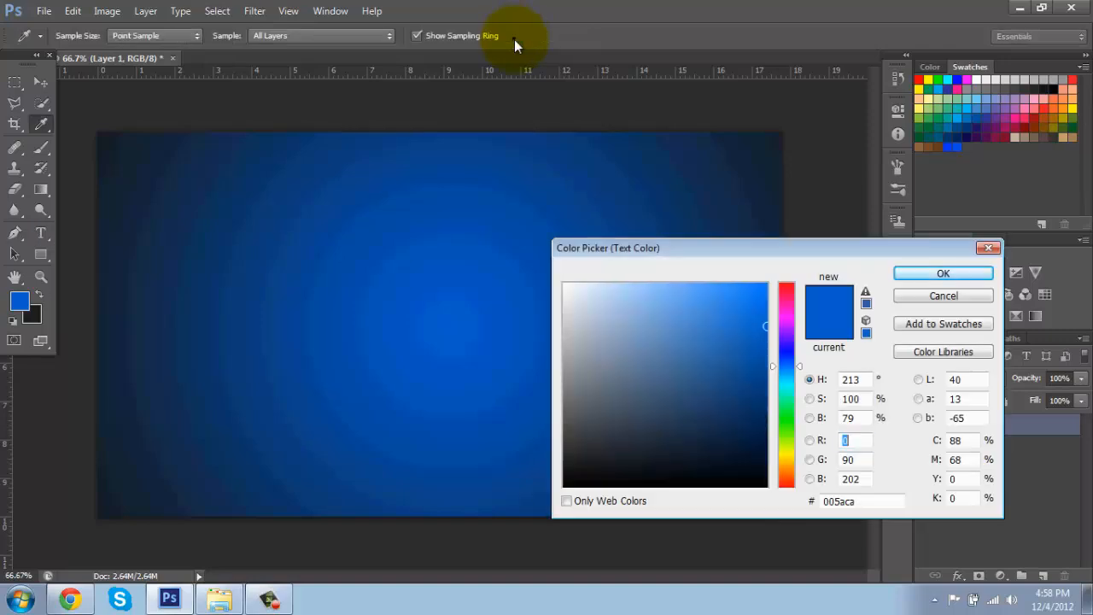
pyautogui.moveTo(649, 339); pyautogui.dragTo(547, 283)
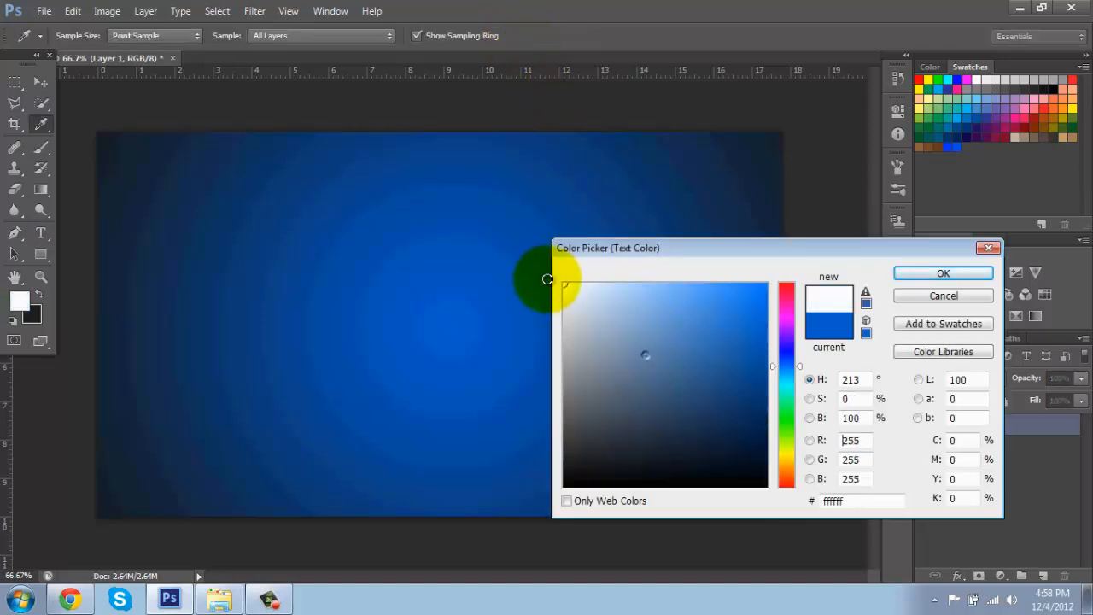
pyautogui.click(938, 273)
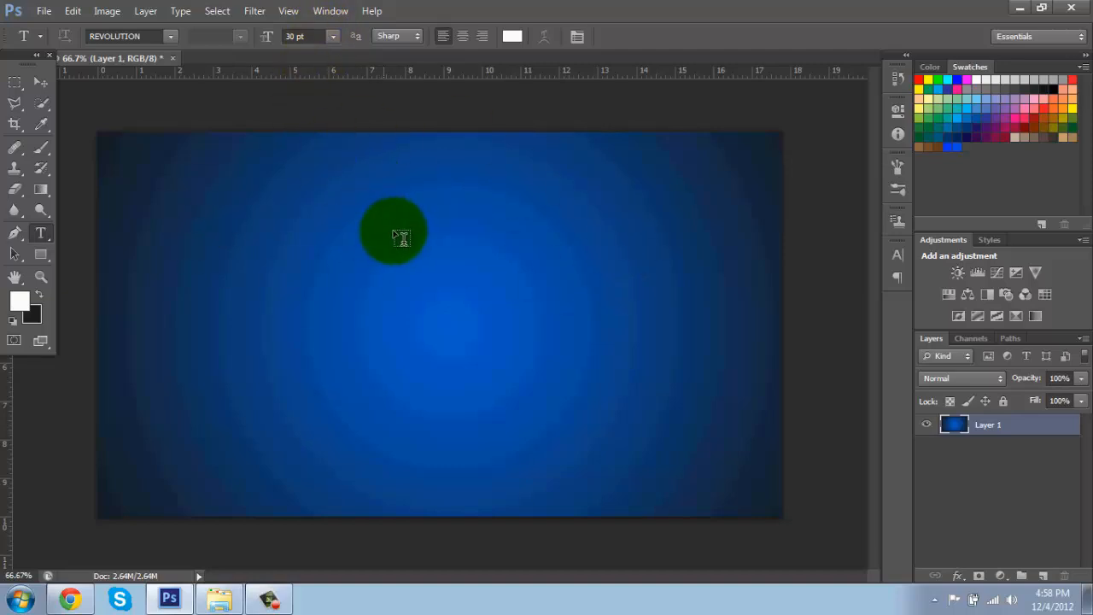
# Step: Add the text "RENEMBRENCE" in the REVOLUTION font at 30 pt near the canvas's upper-left area
pyautogui.click(170, 36)
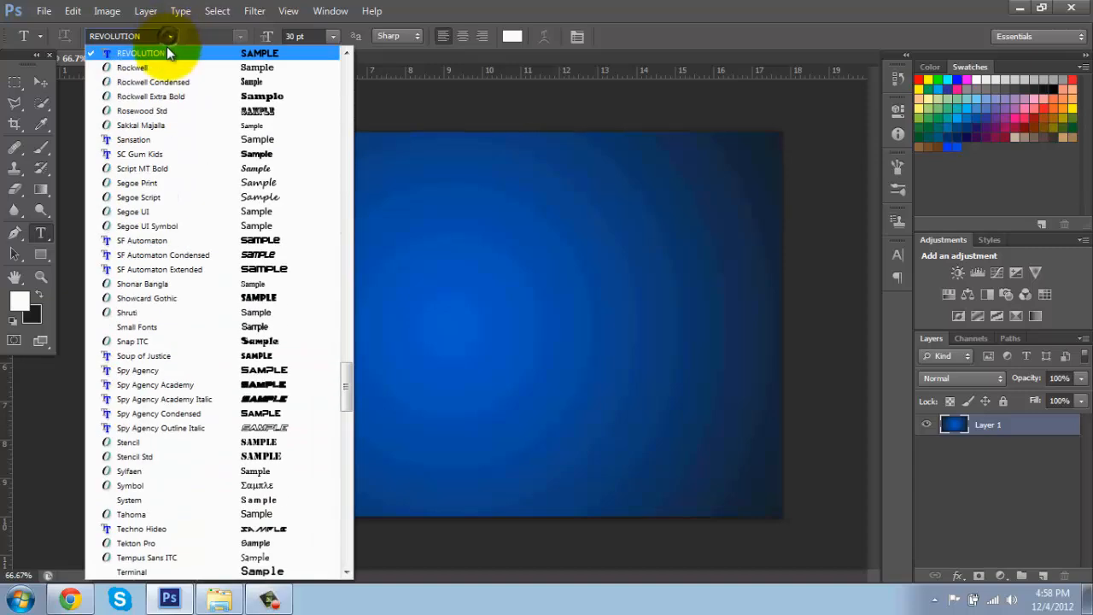
pyautogui.click(170, 39)
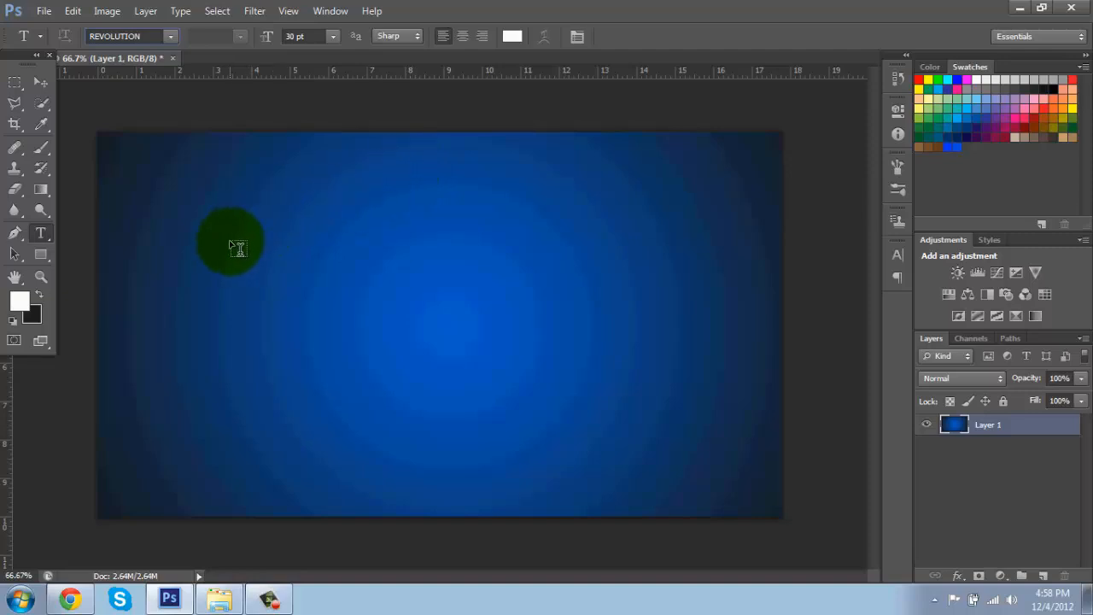
pyautogui.click(233, 237)
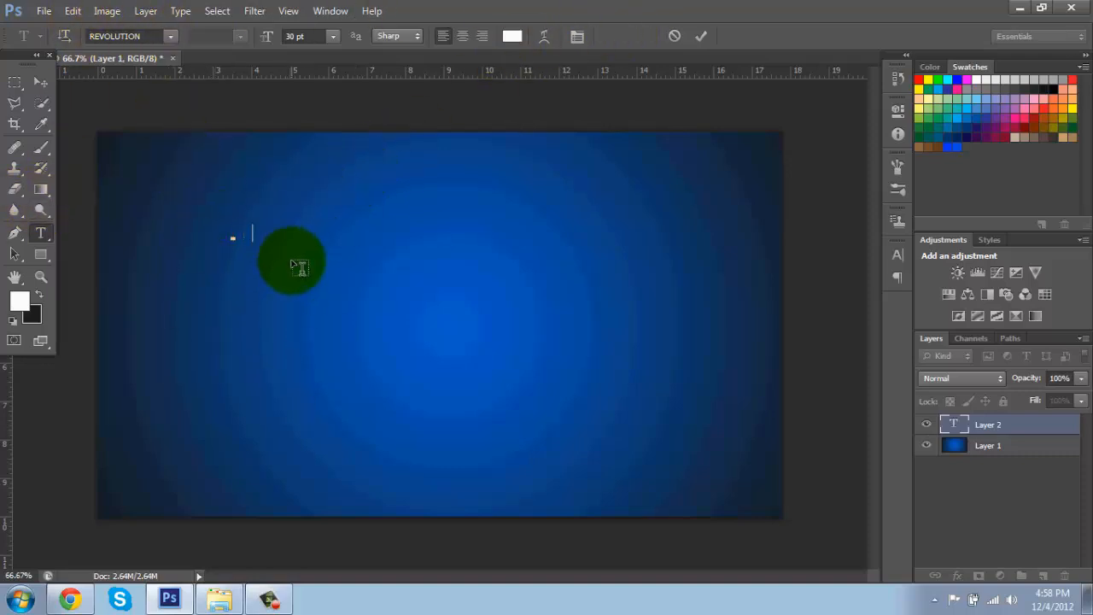
pyautogui.write('RENEMBRENCE')
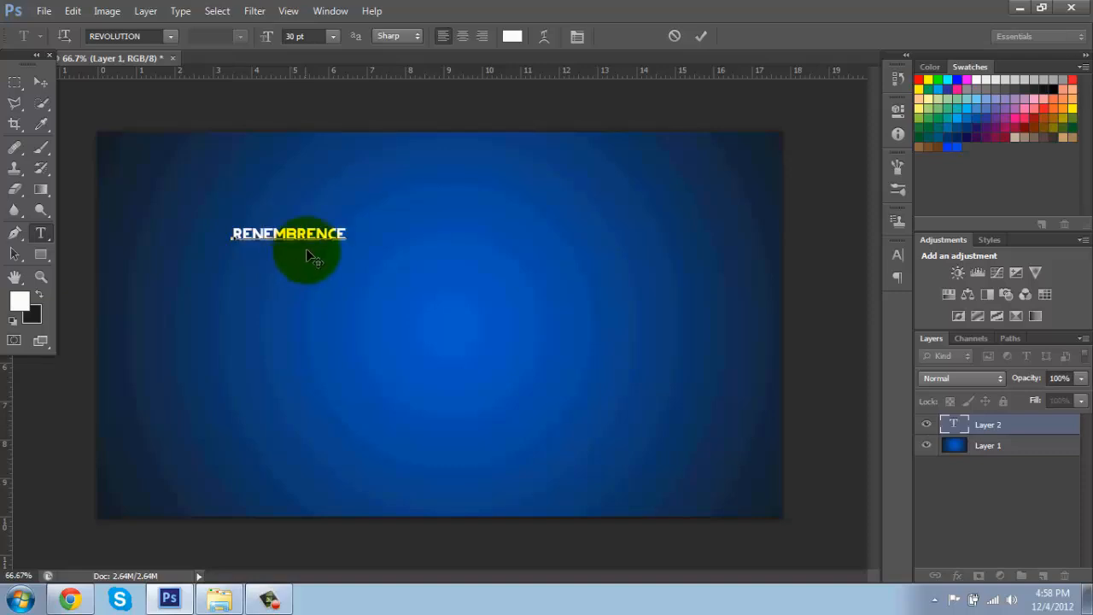
pyautogui.click(702, 36)
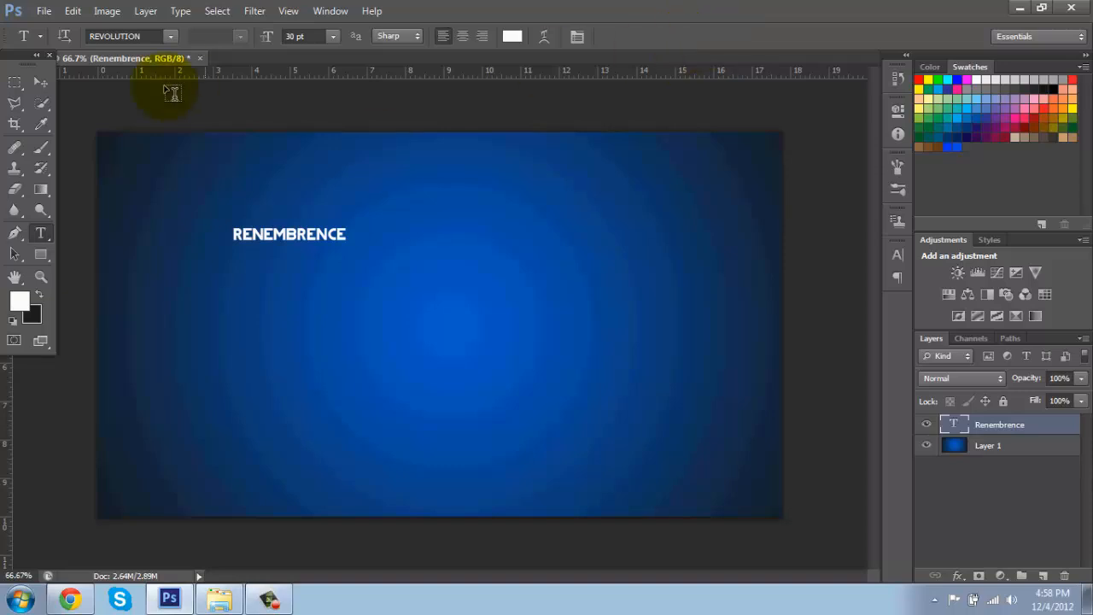
pyautogui.click(15, 82)
pyautogui.moveTo(239, 242); pyautogui.dragTo(285, 251)
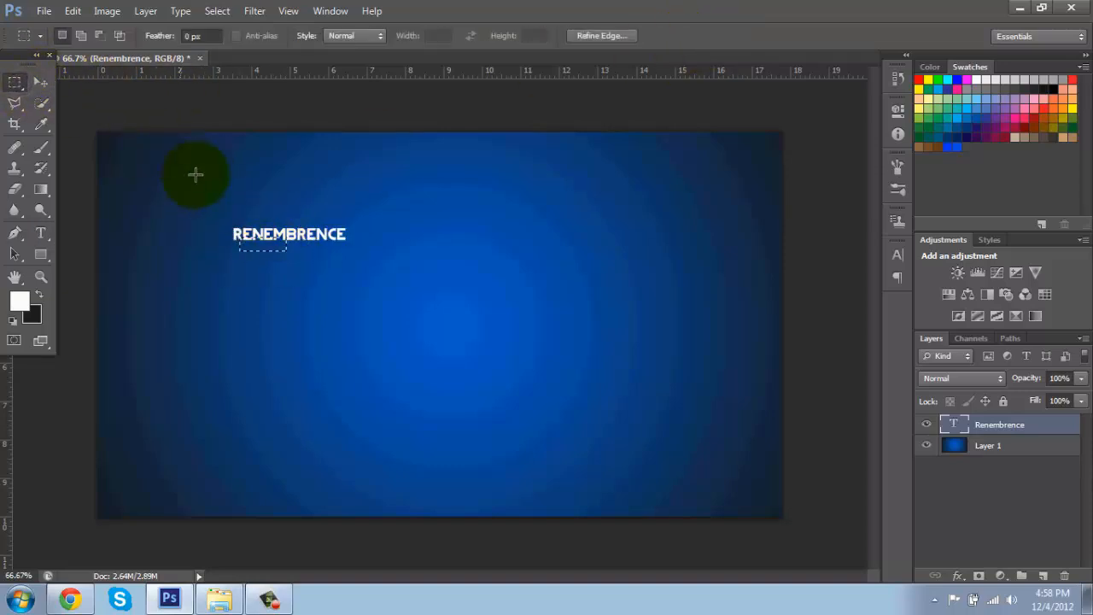
pyautogui.click(40, 82)
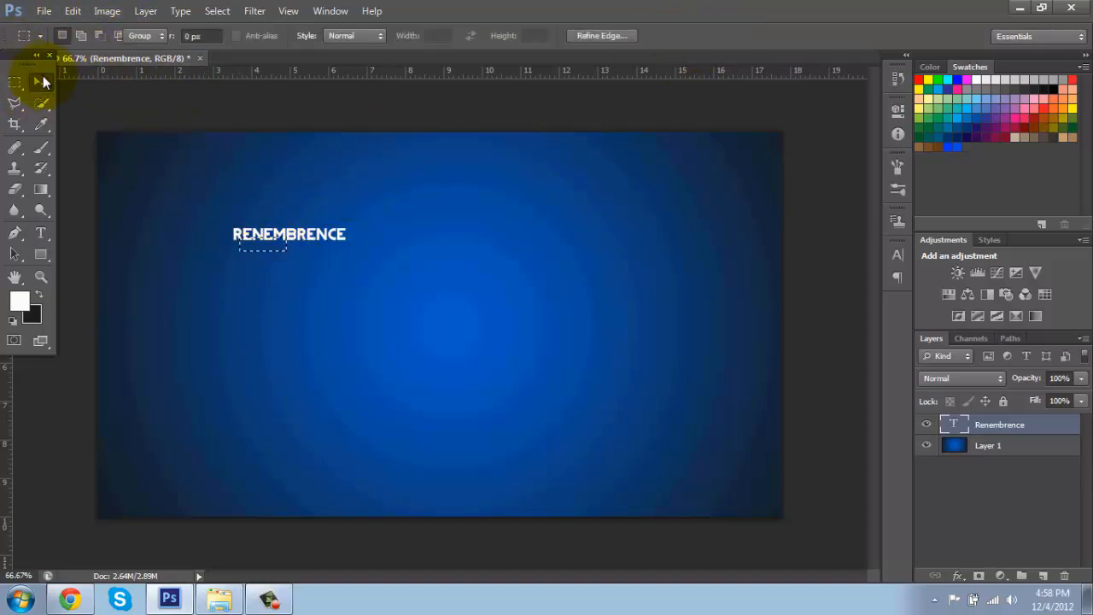
pyautogui.rightClick(279, 224)
pyautogui.click(261, 228)
pyautogui.click(195, 10)
pyautogui.moveTo(209, 12)
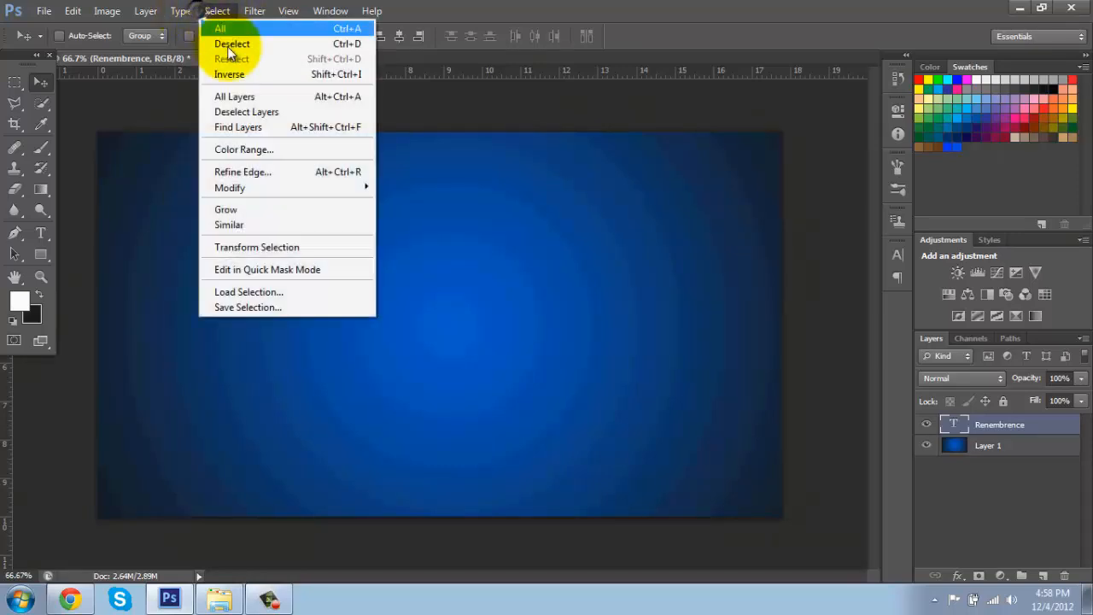
pyautogui.click(239, 44)
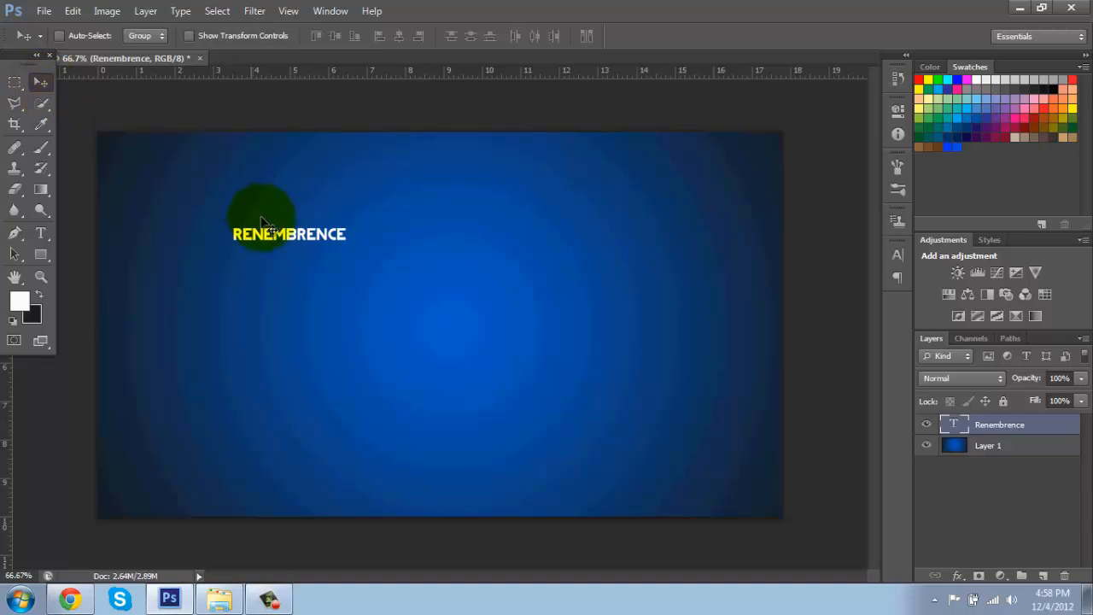
# Step: Move the text layer to the centre of the canvas
pyautogui.moveTo(261, 215); pyautogui.dragTo(552, 241)
pyautogui.doubleClick(1021, 429)
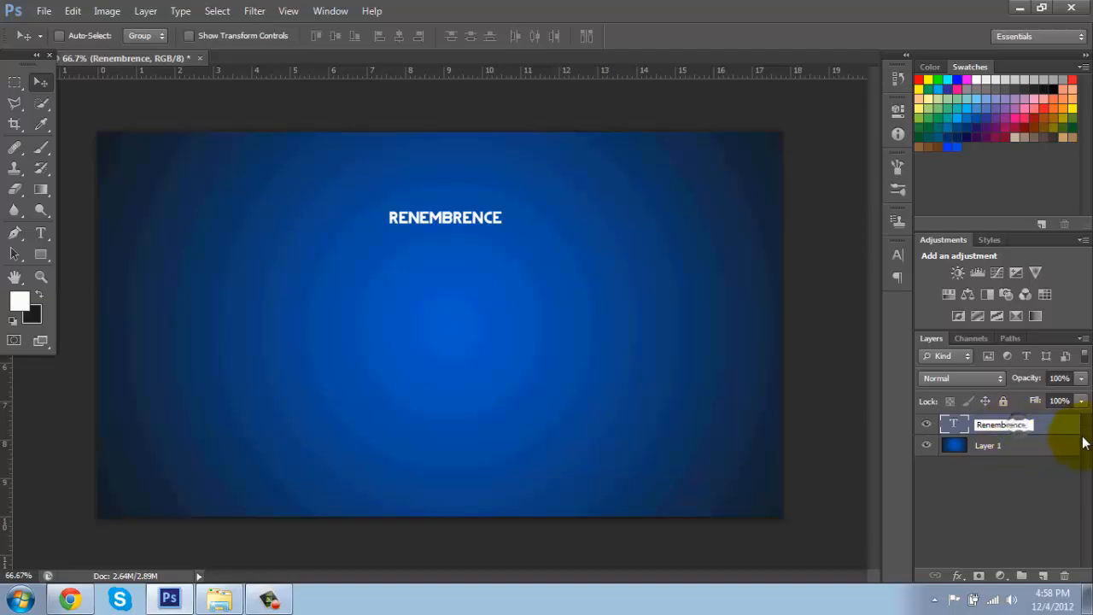
pyautogui.click(1049, 420)
pyautogui.click(959, 427)
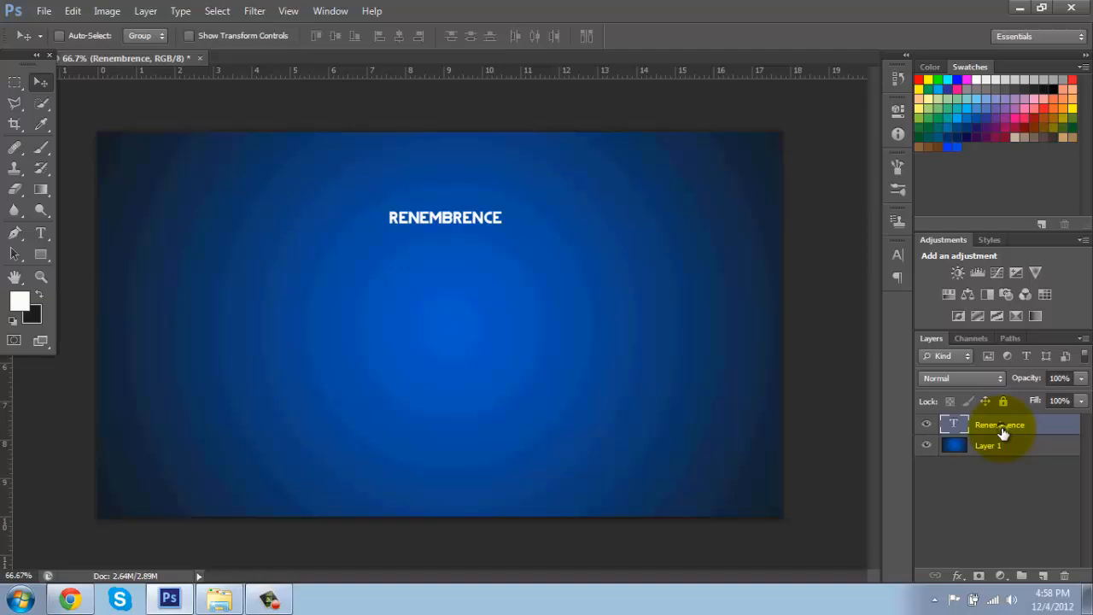
pyautogui.moveTo(447, 254); pyautogui.dragTo(434, 314)
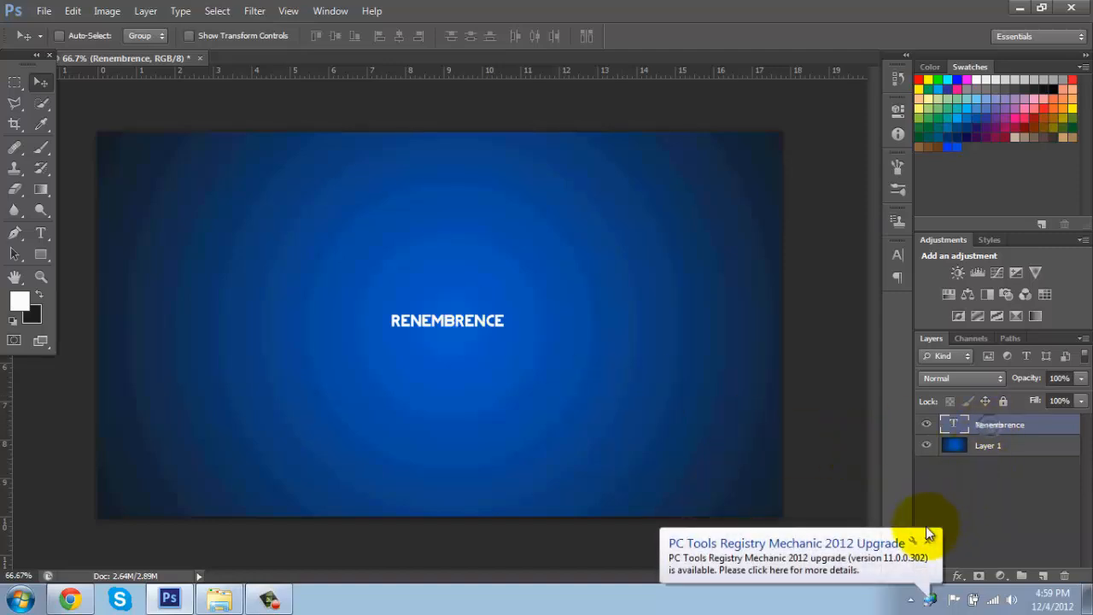
# Step: Free-transform the text, scaling it to about 380% and positioning it slightly above the canvas centre
pyautogui.click(931, 535)
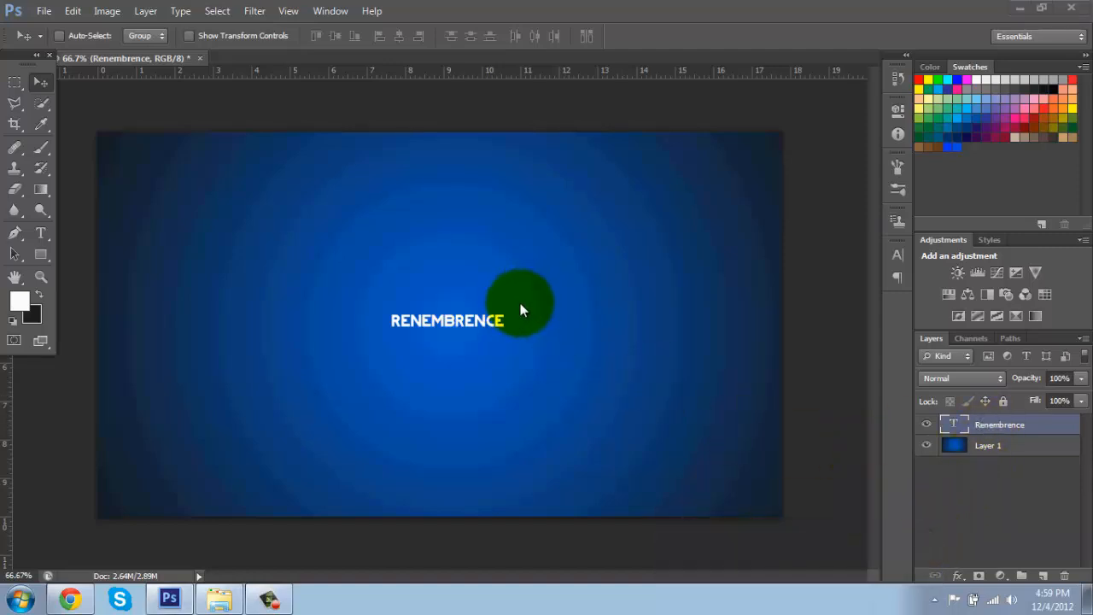
pyautogui.click(1001, 423)
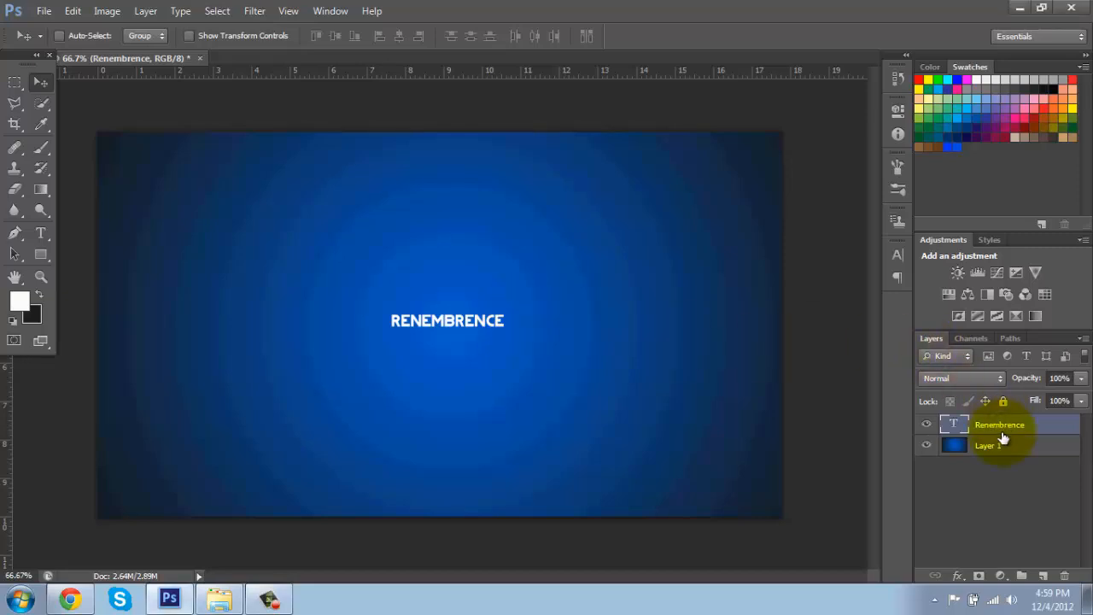
pyautogui.hotkey('ctrl', 't')
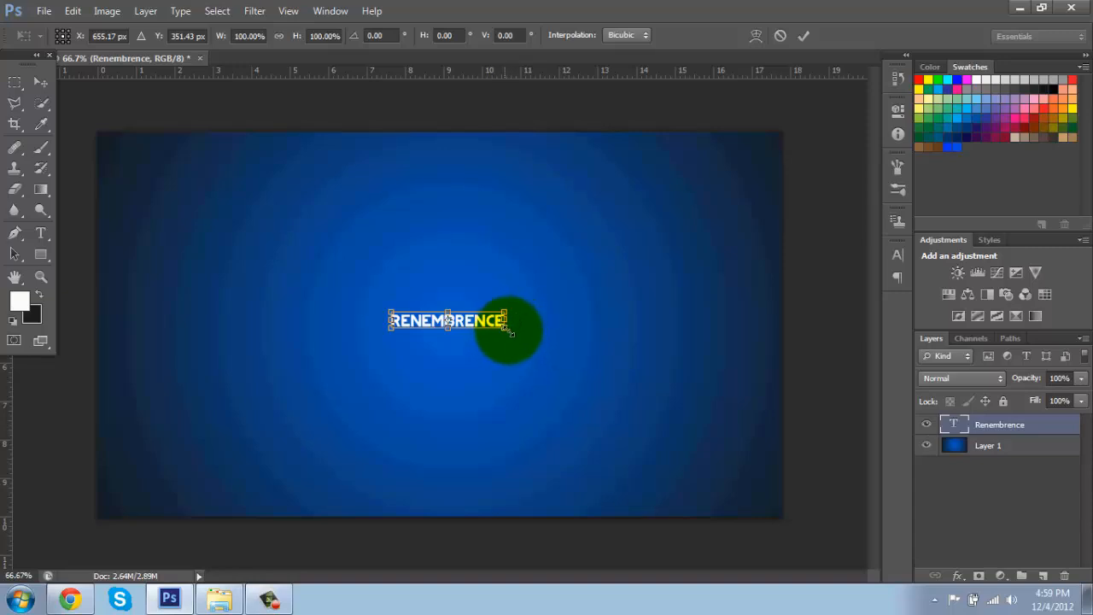
pyautogui.moveTo(504, 329); pyautogui.dragTo(698, 428)
pyautogui.moveTo(638, 357); pyautogui.dragTo(540, 343)
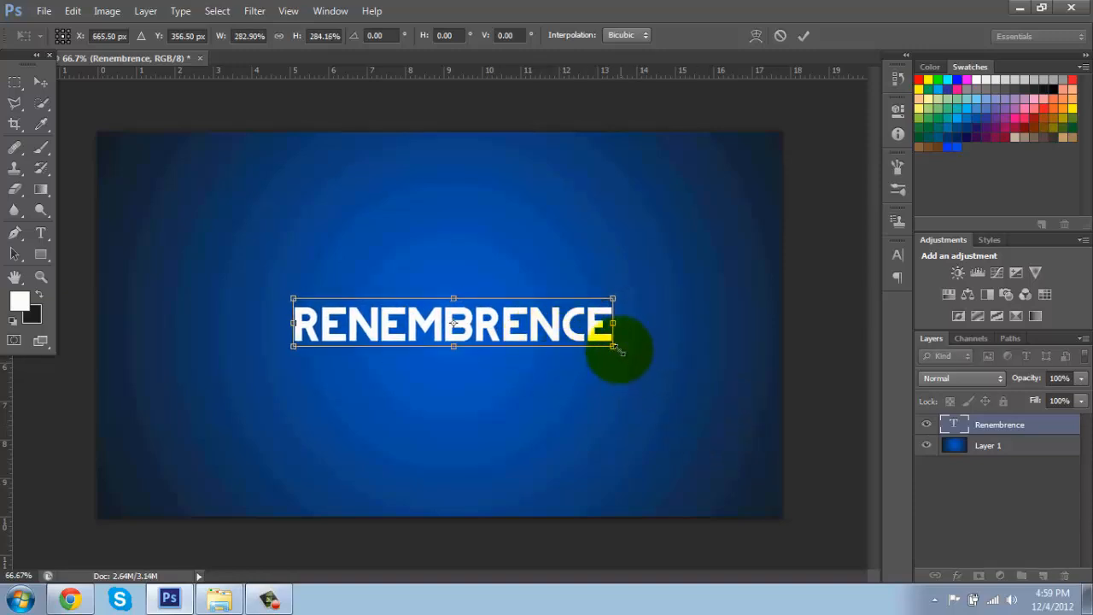
pyautogui.moveTo(615, 350); pyautogui.dragTo(715, 401)
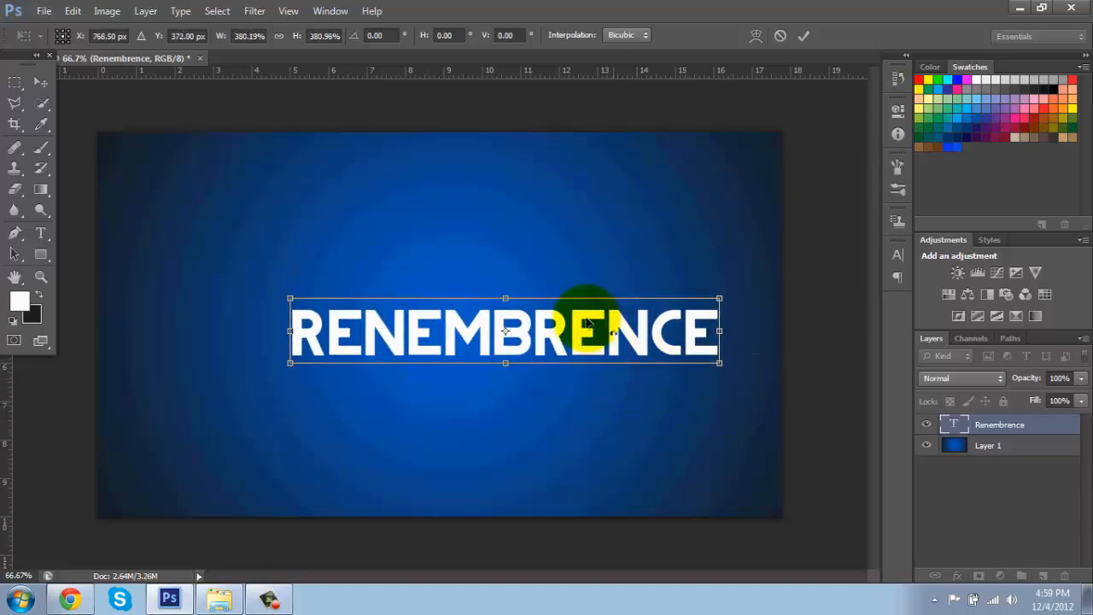
pyautogui.moveTo(581, 317); pyautogui.dragTo(511, 285)
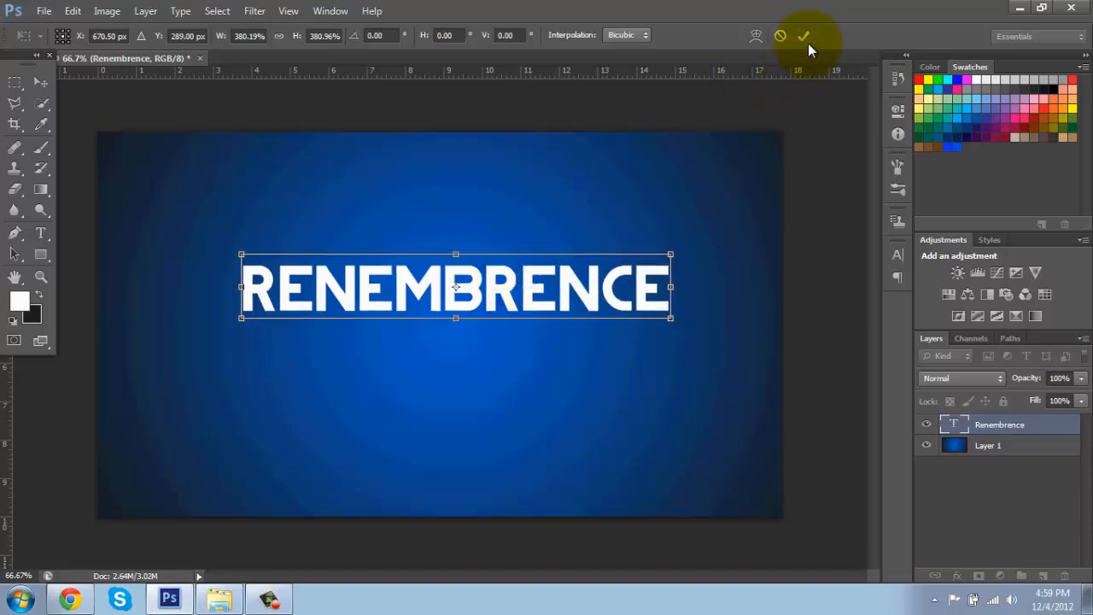
pyautogui.moveTo(671, 318); pyautogui.dragTo(355, 469)
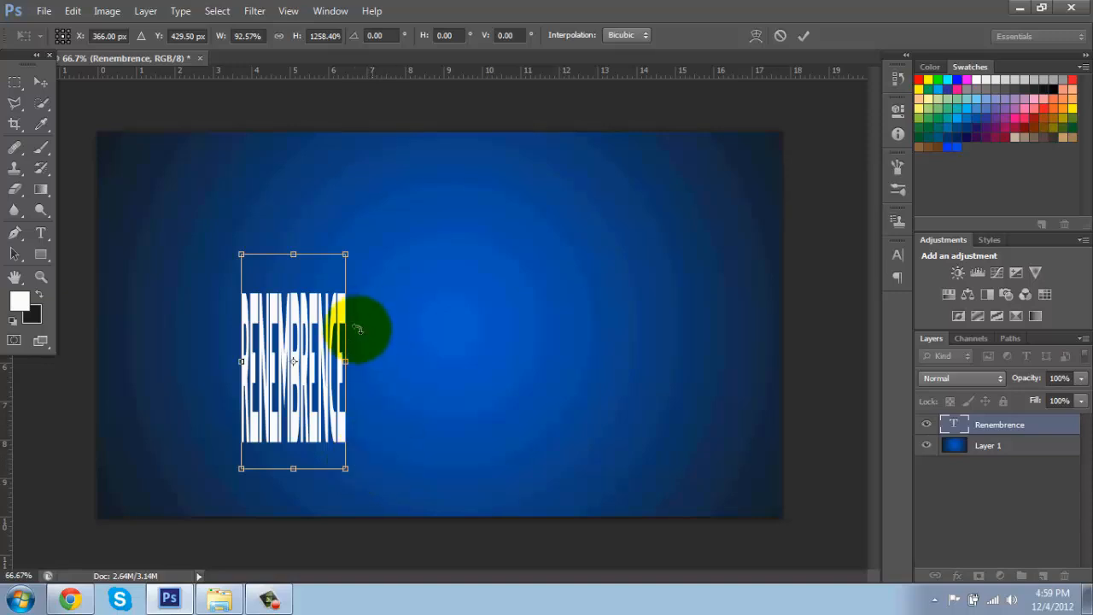
pyautogui.hotkey('ctrl', 'z')
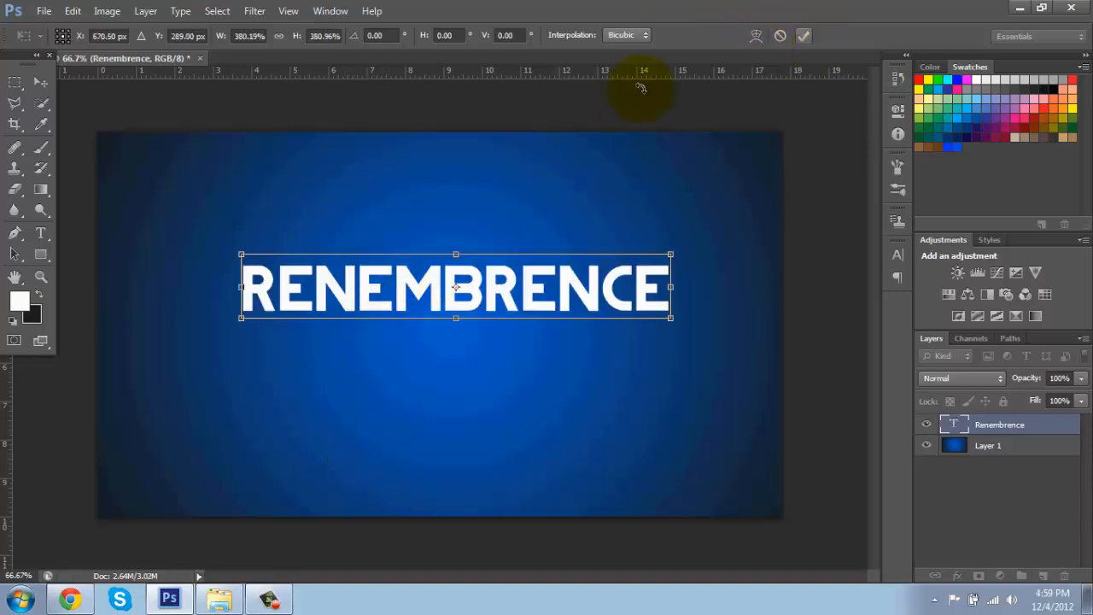
pyautogui.click(804, 37)
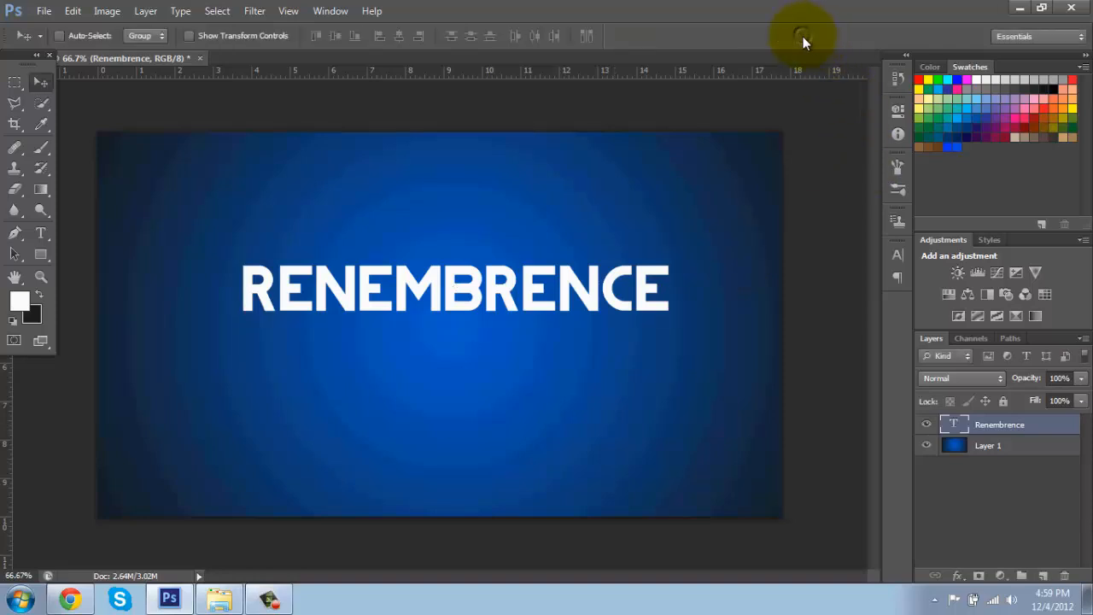
# Step: Open the Blending Options of the RENEMBRENCE text layer
pyautogui.rightClick(1011, 436)
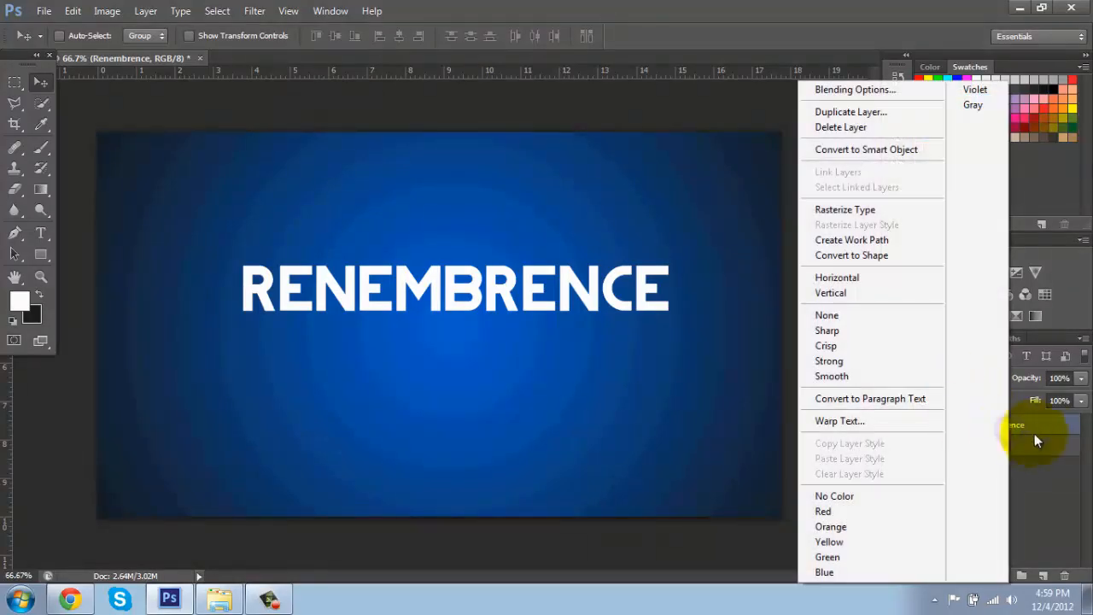
pyautogui.click(1035, 433)
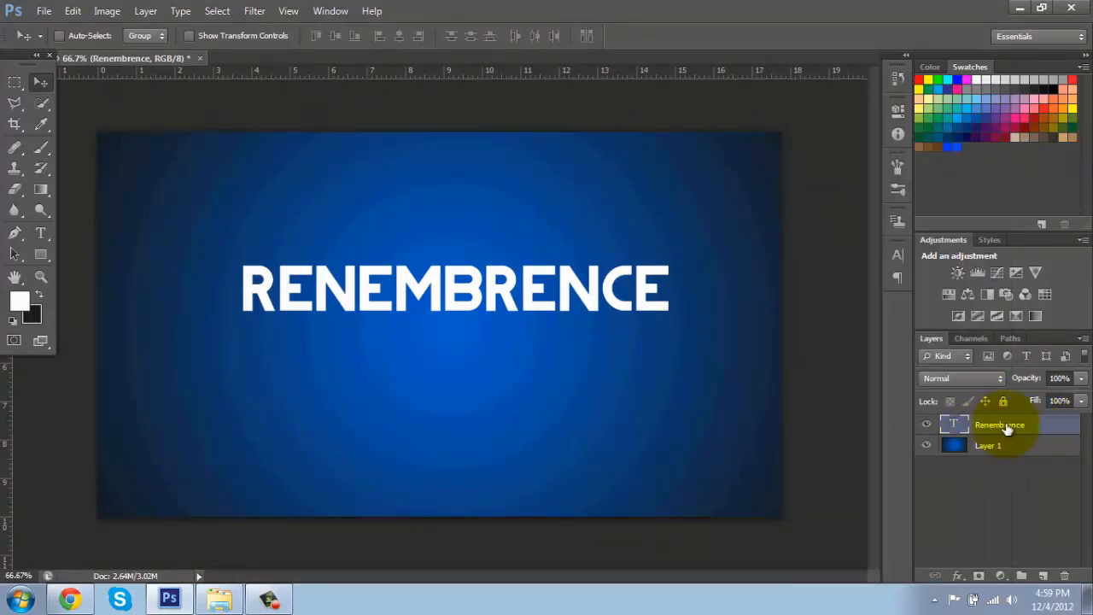
pyautogui.rightClick(1008, 426)
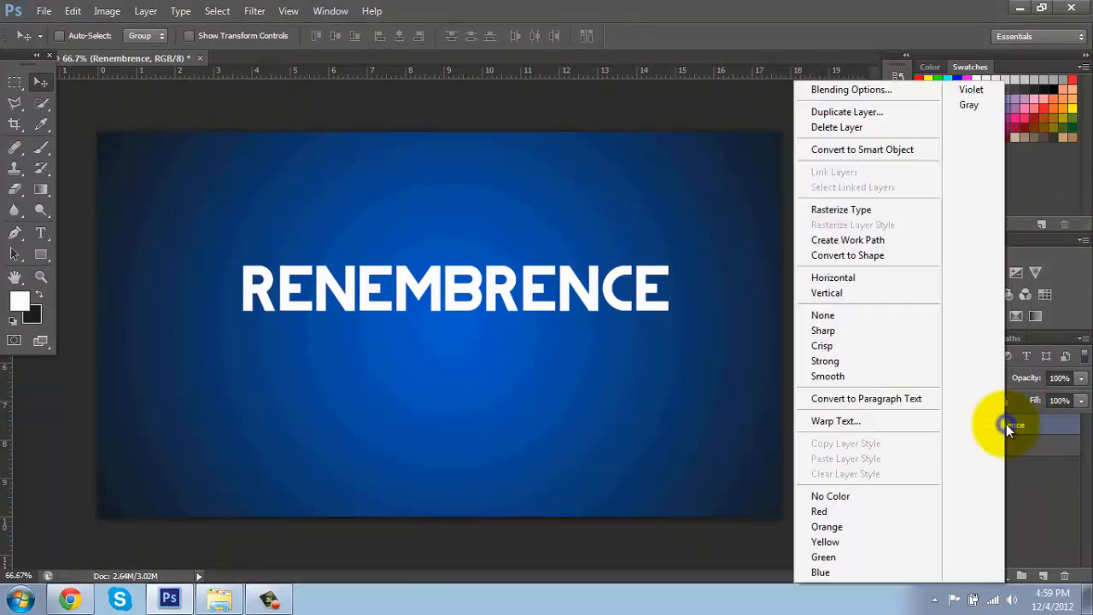
pyautogui.click(829, 90)
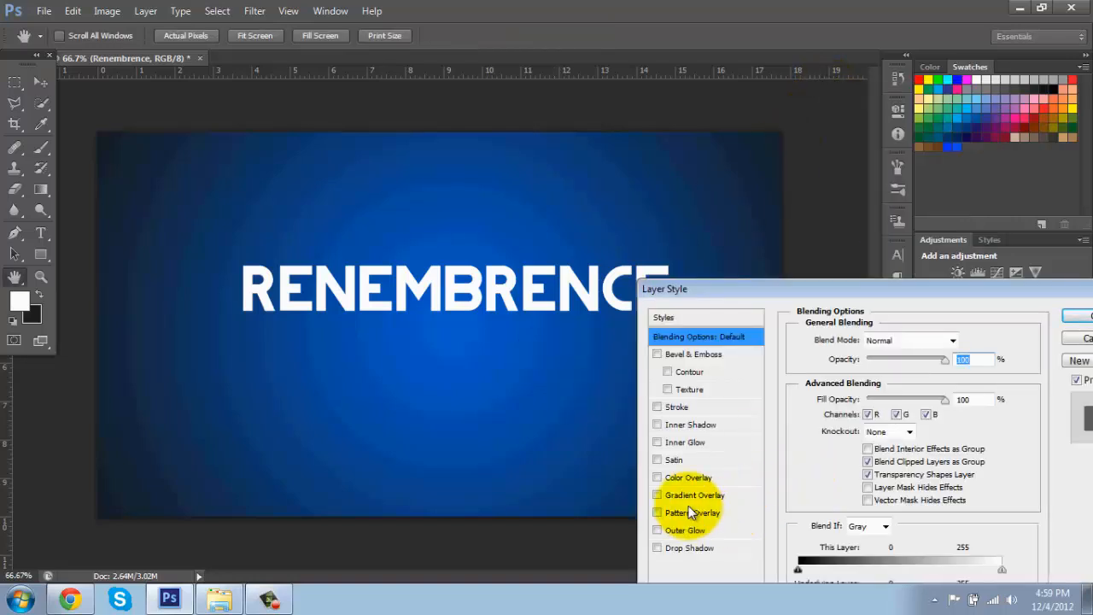
# Step: Try Color Overlay, Satin and Inner Shadow effects on the text layer
pyautogui.click(665, 484)
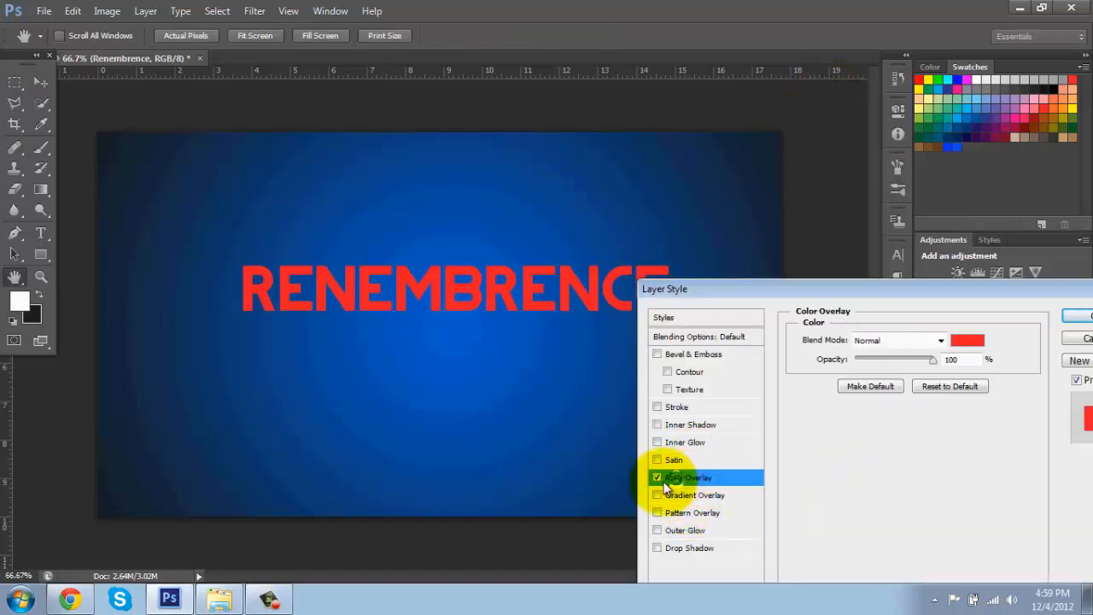
pyautogui.click(656, 476)
pyautogui.click(657, 460)
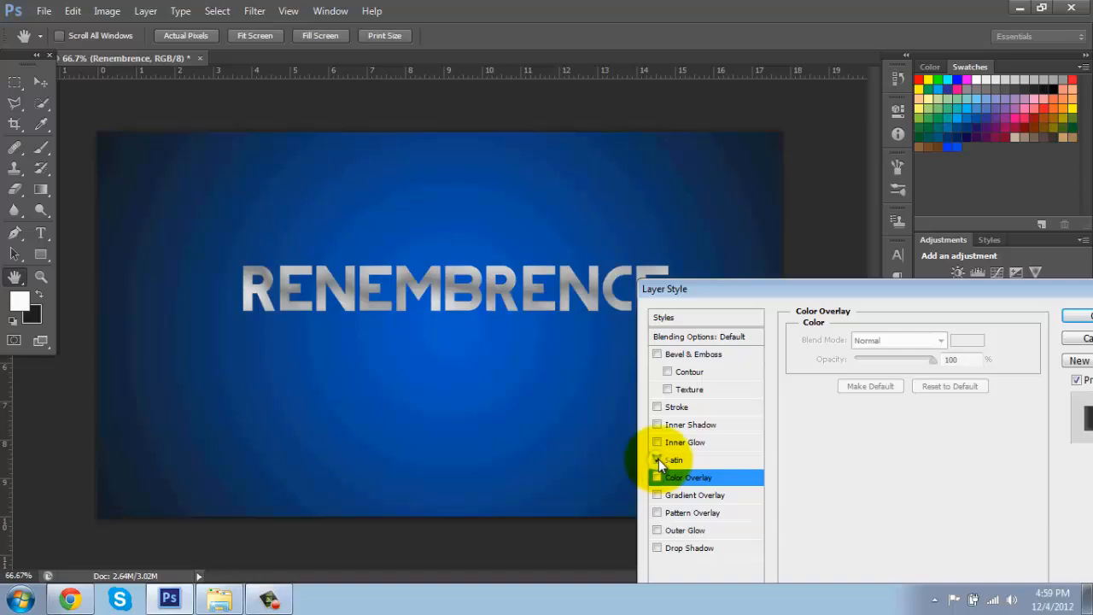
pyautogui.click(659, 458)
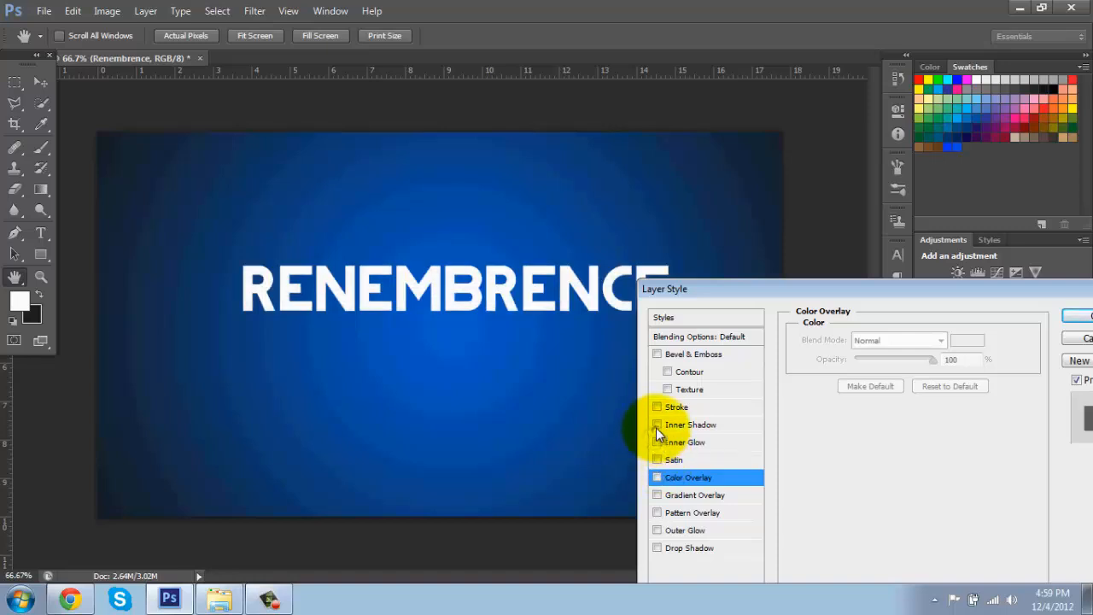
pyautogui.click(657, 428)
pyautogui.click(657, 427)
# Step: Add a thin black outside Stroke to the text and apply the layer style
pyautogui.click(672, 408)
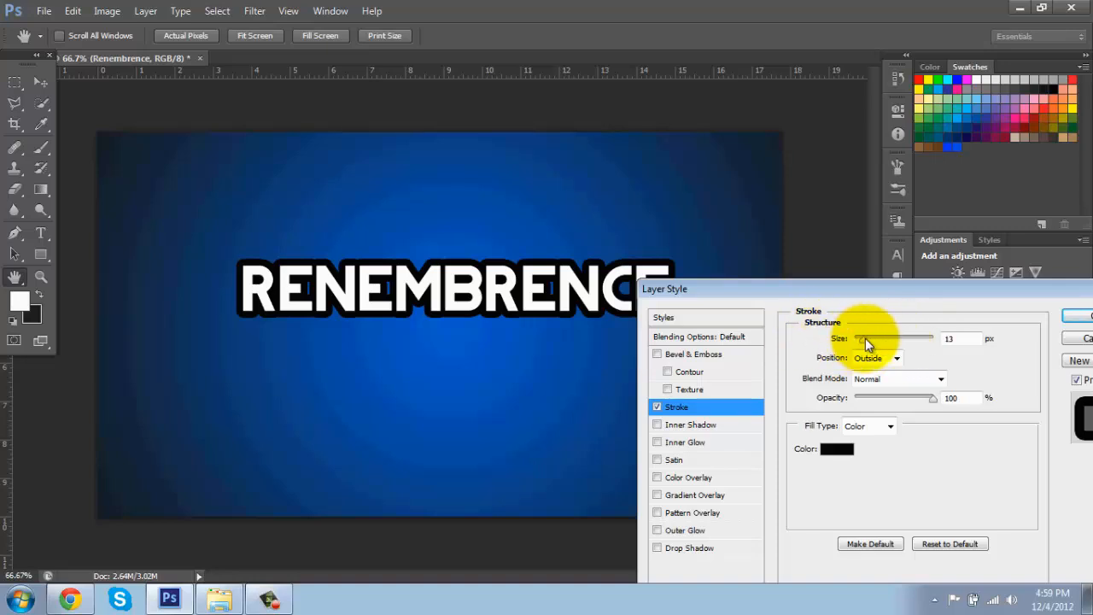
pyautogui.moveTo(865, 338); pyautogui.dragTo(859, 343)
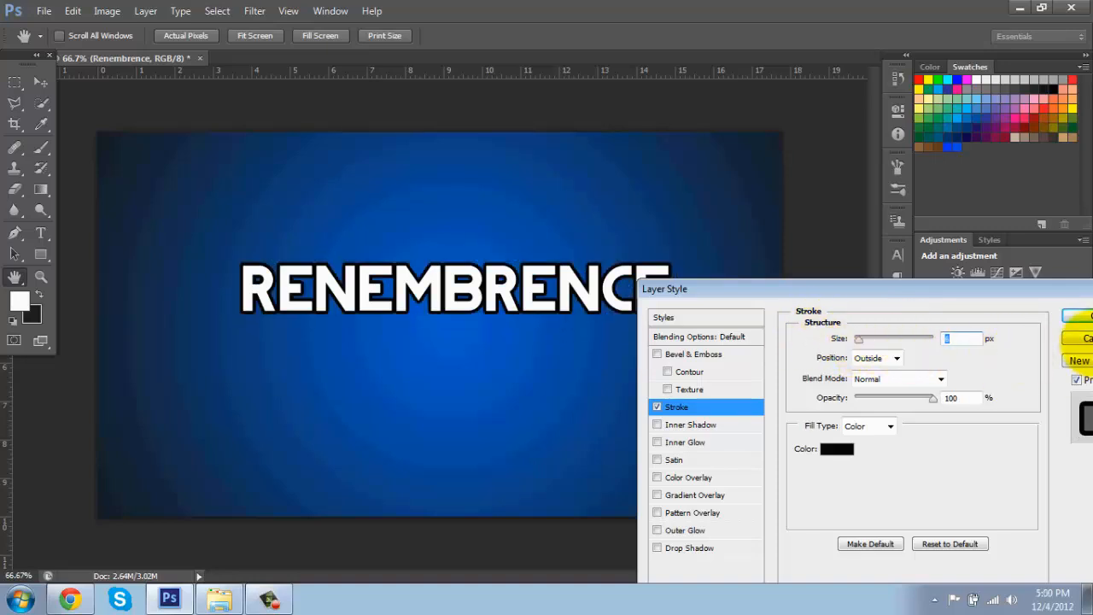
pyautogui.click(1076, 317)
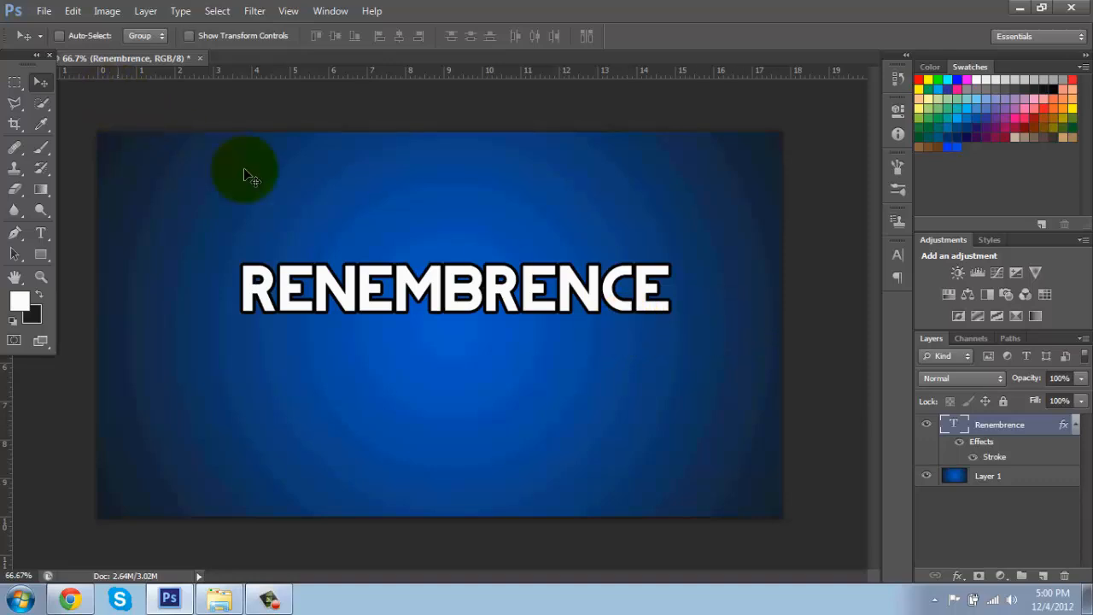
# Step: Move the stroked text slightly lower so it sits near the canvas centre
pyautogui.moveTo(465, 276); pyautogui.dragTo(457, 307)
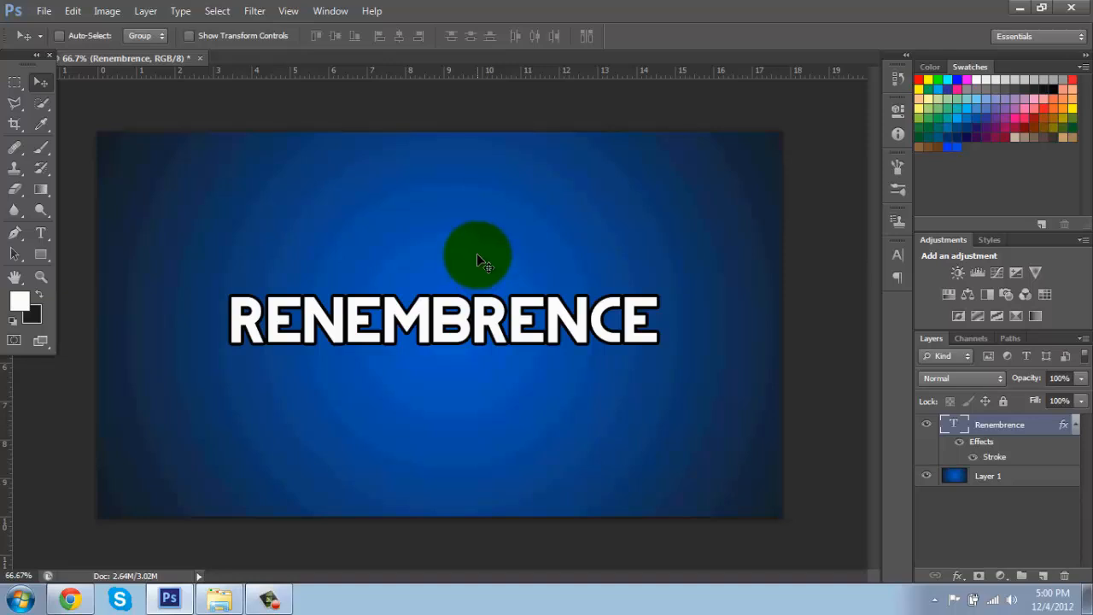
pyautogui.click(1085, 432)
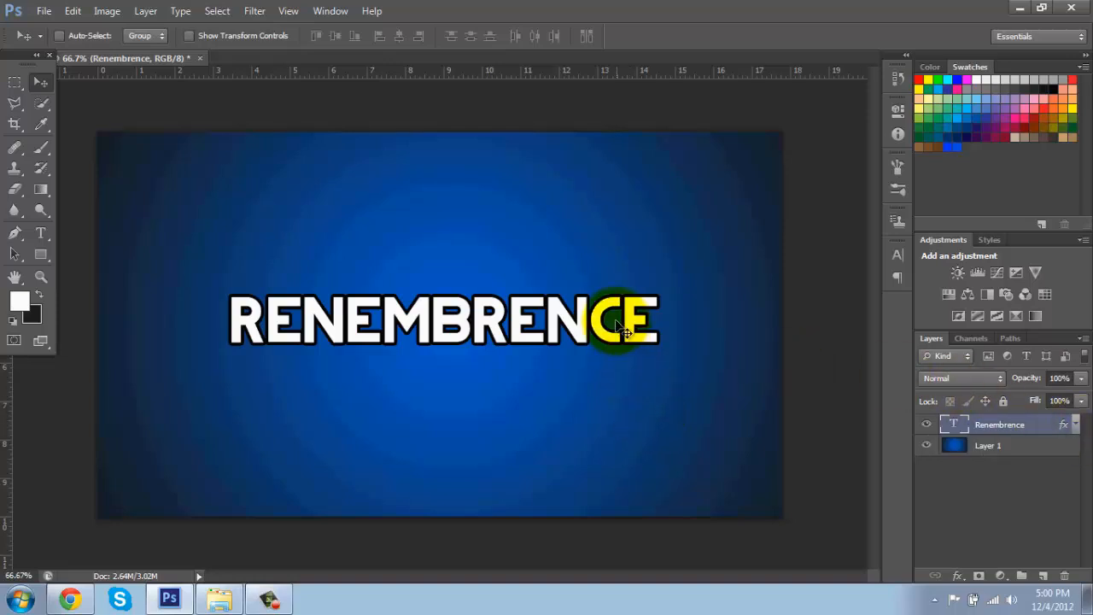
pyautogui.moveTo(613, 322)
pyautogui.mouseDown()
pyautogui.moveTo(621, 331)
pyautogui.moveTo(623, 318)
pyautogui.mouseUp()
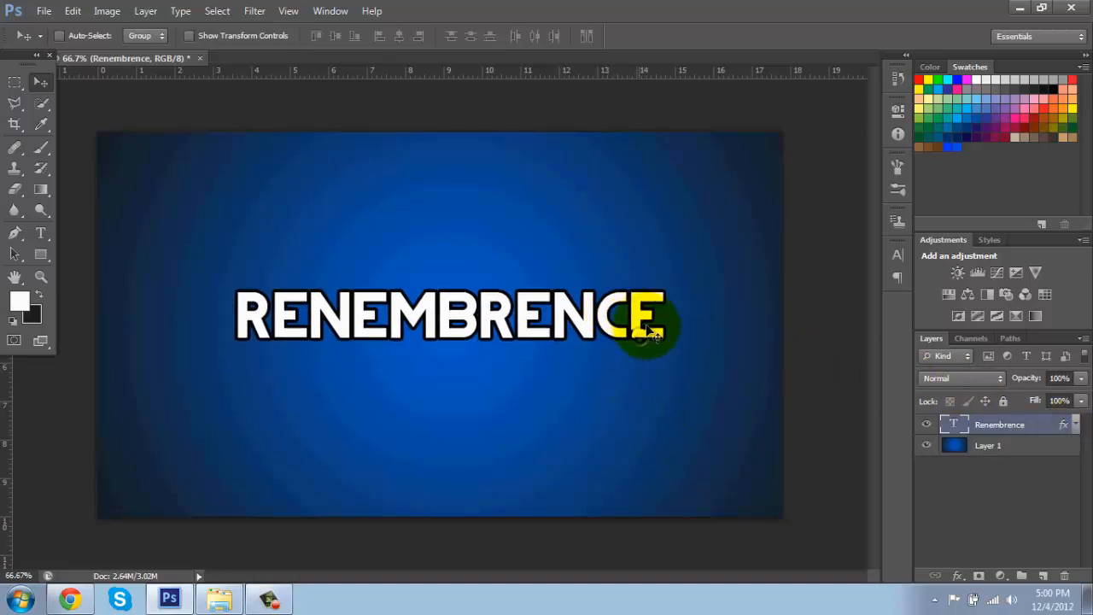
# Step: Add a new layer and draw a Pen shape covering the canvas's upper-left half along a diagonal
pyautogui.click(1044, 578)
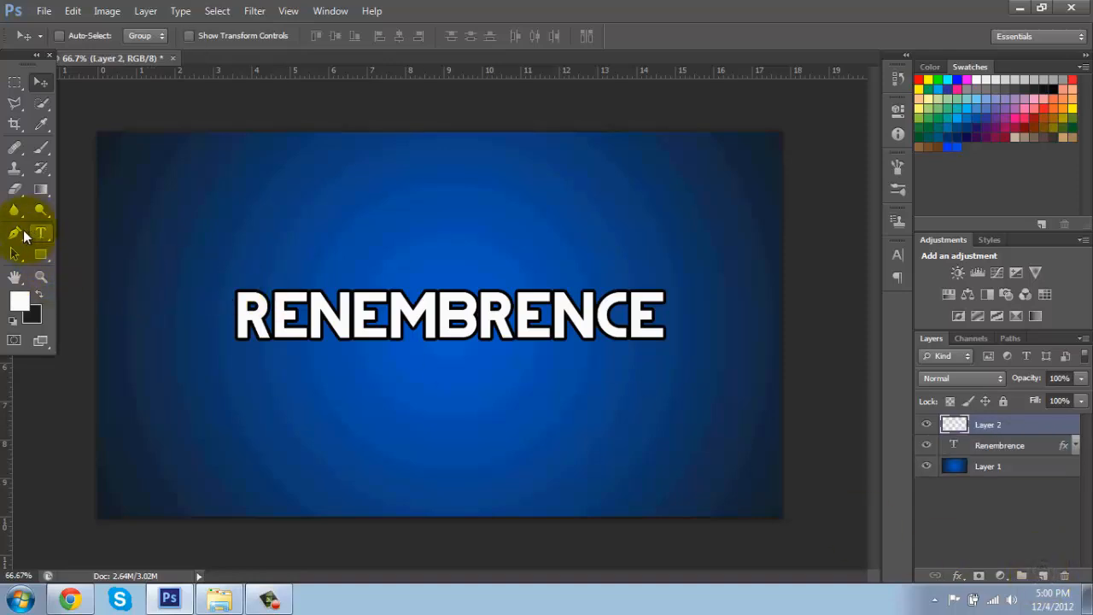
pyautogui.click(13, 235)
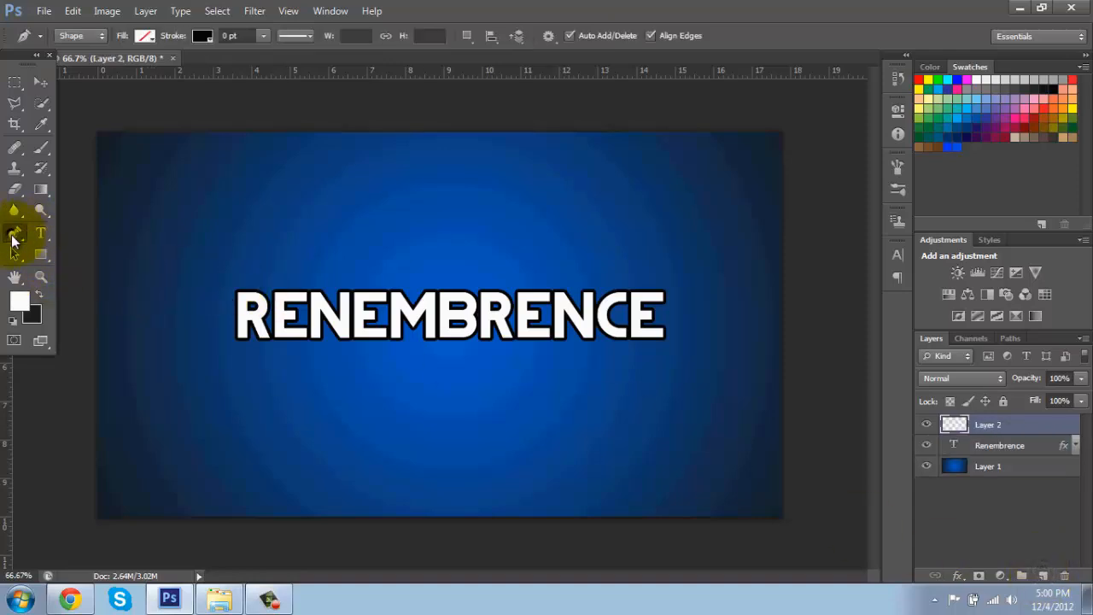
pyautogui.click(62, 545)
pyautogui.click(814, 101)
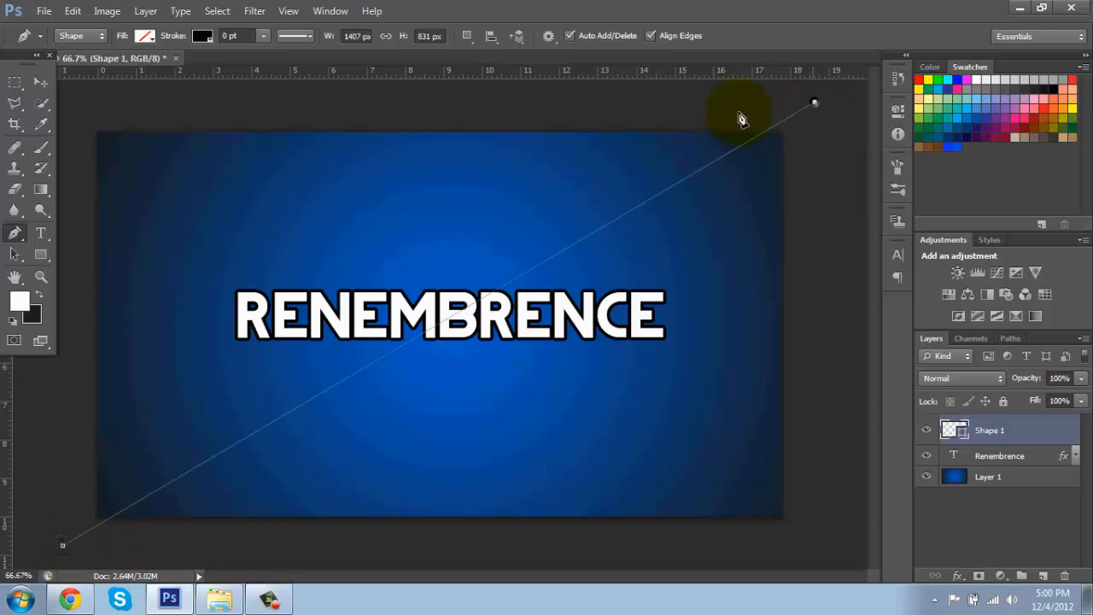
pyautogui.click(630, 119)
pyautogui.click(234, 129)
pyautogui.click(82, 113)
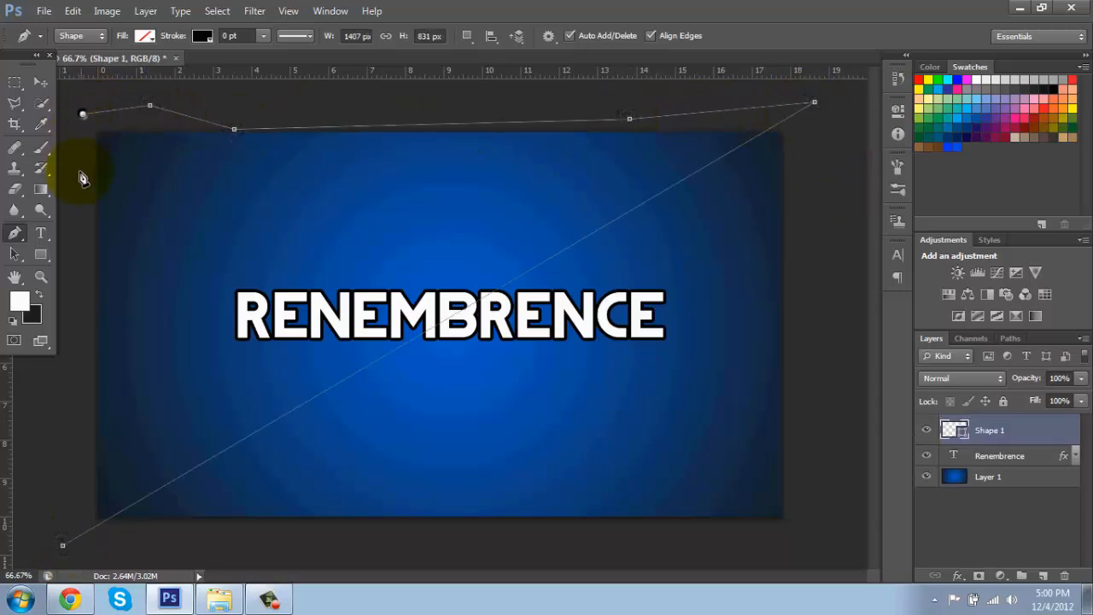
pyautogui.click(79, 171)
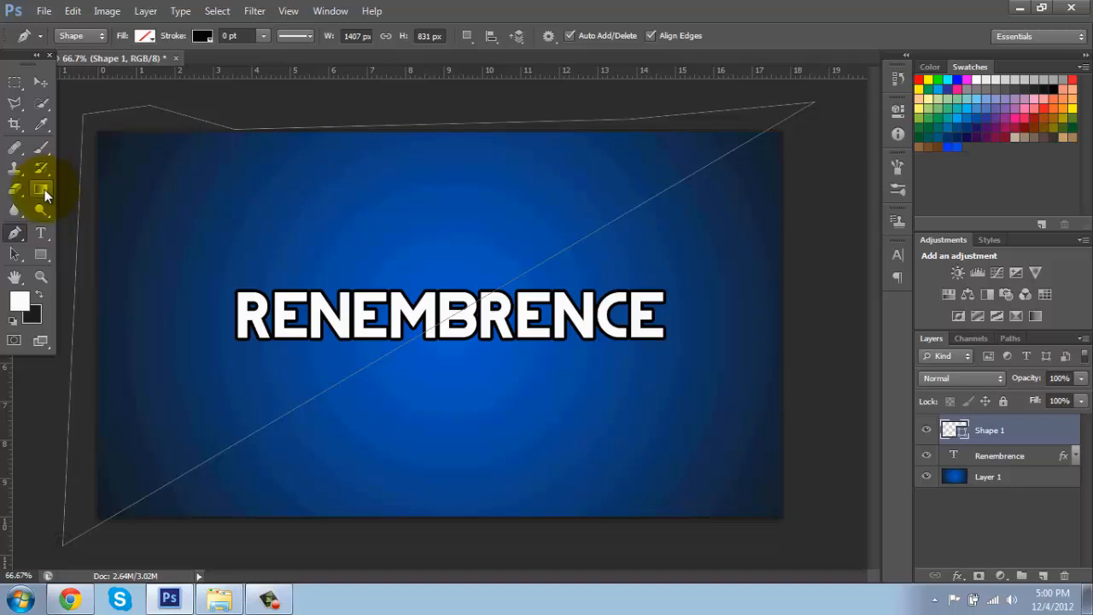
# Step: Fill the diagonal shape with white using the Paint Bucket, rasterizing the shape layer
pyautogui.click(45, 195)
pyautogui.click(106, 209)
pyautogui.click(256, 249)
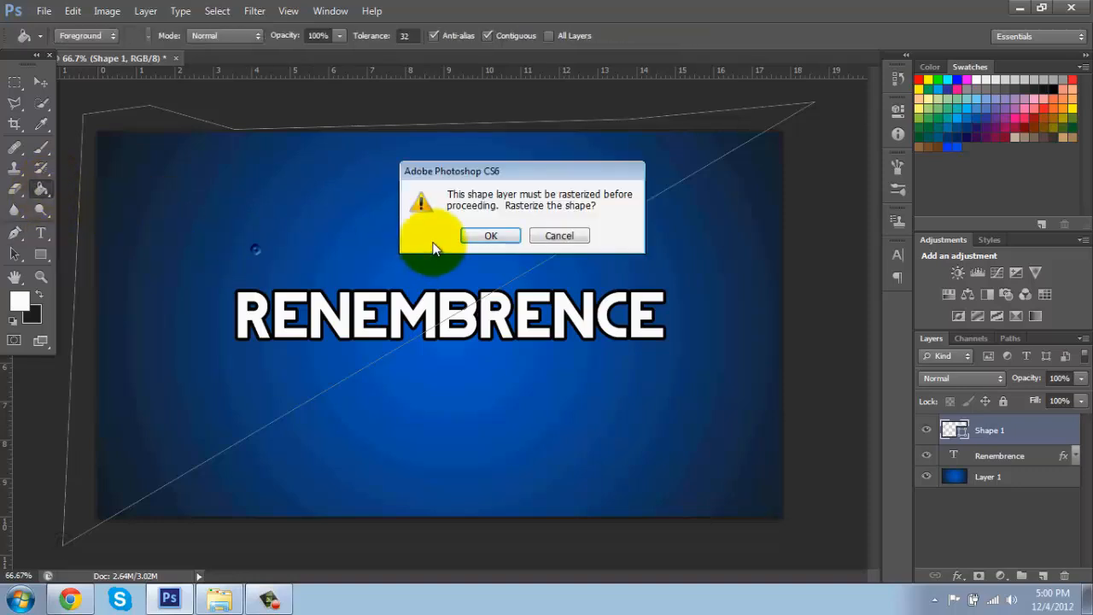
pyautogui.click(491, 236)
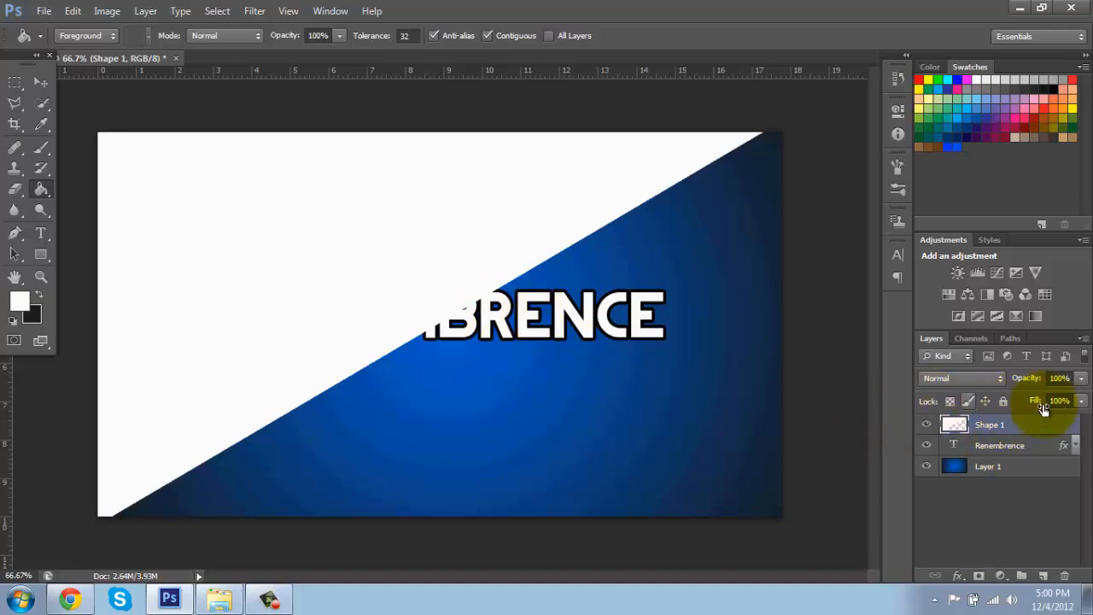
# Step: Set the white shape layer's opacity to 11%
pyautogui.click(1082, 380)
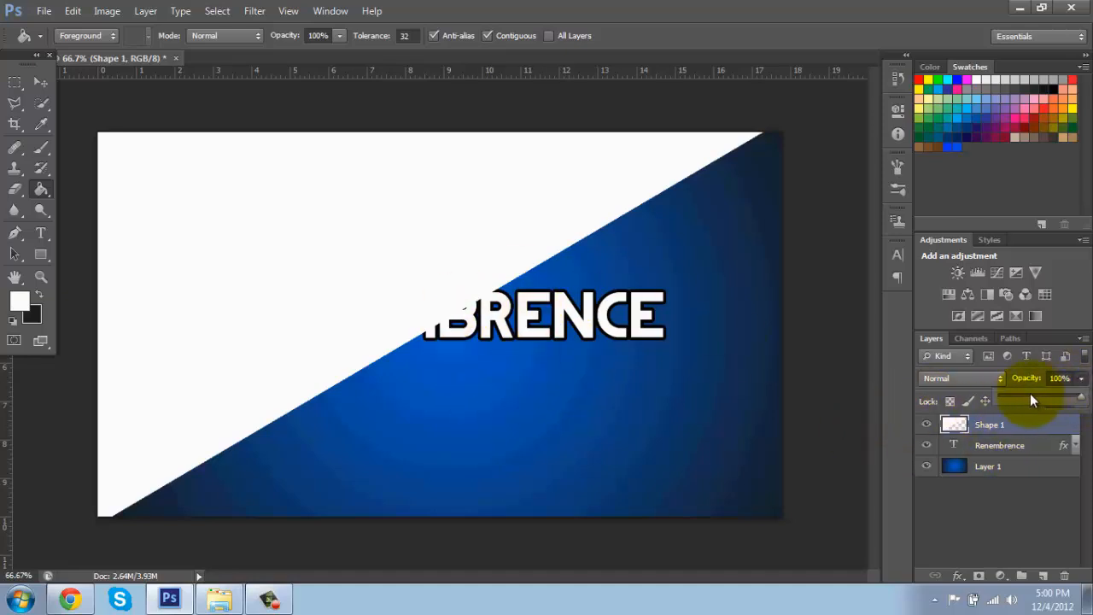
pyautogui.moveTo(1032, 398); pyautogui.dragTo(1009, 397)
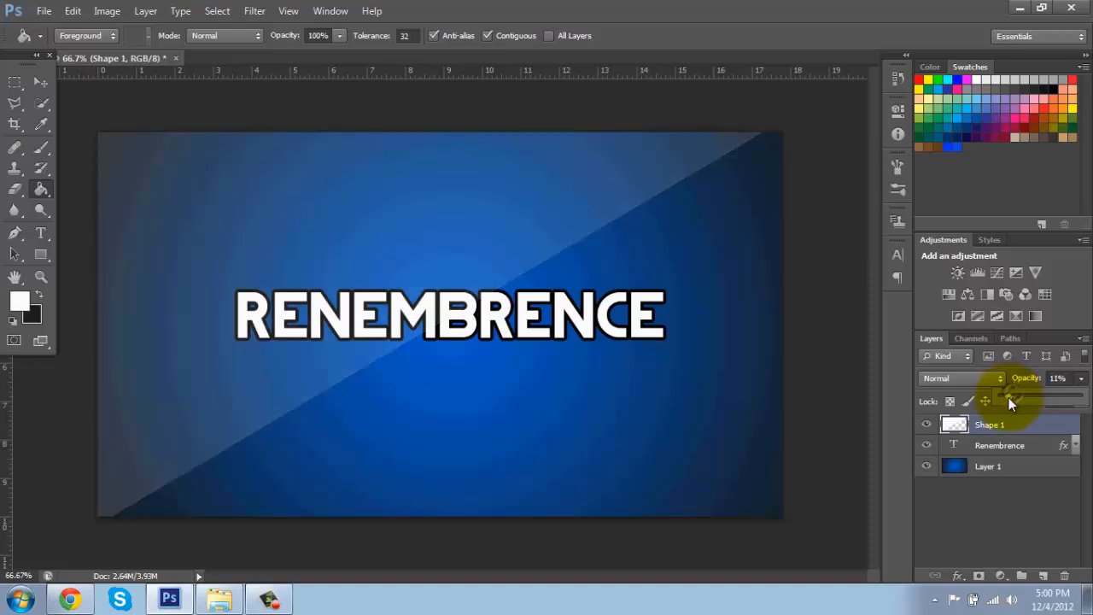
pyautogui.click(1045, 521)
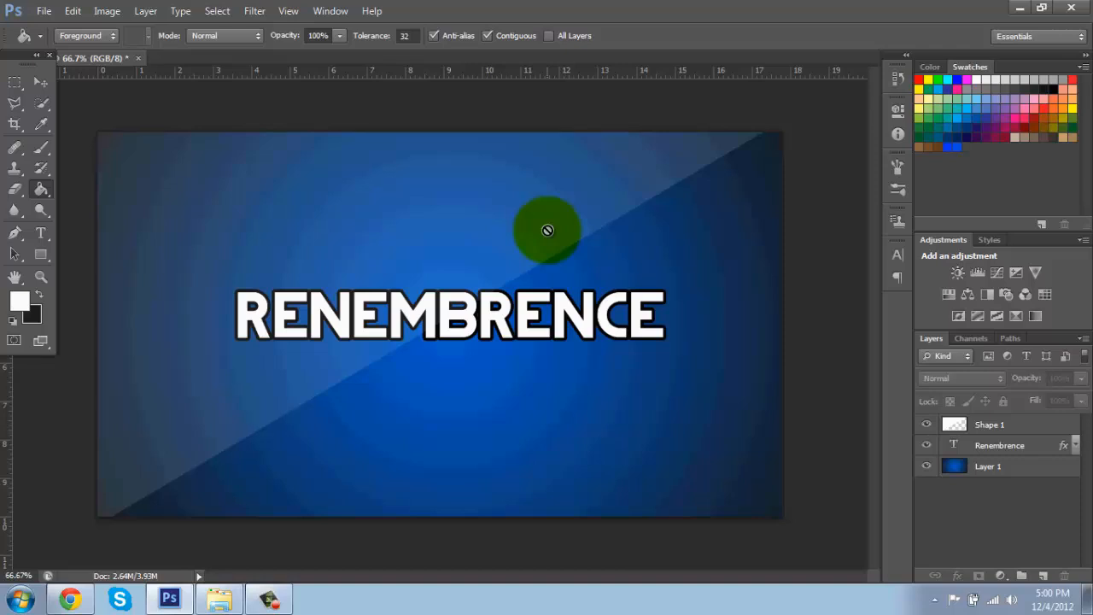
# Step: Select the gradient background layer and add a new empty layer directly above it
pyautogui.click(41, 80)
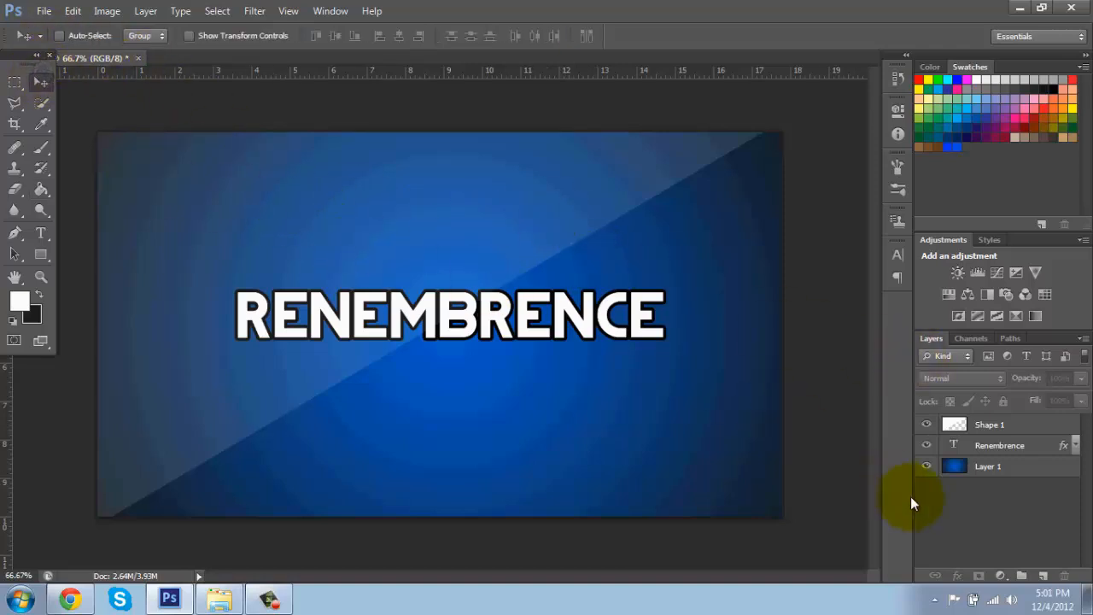
pyautogui.click(1023, 427)
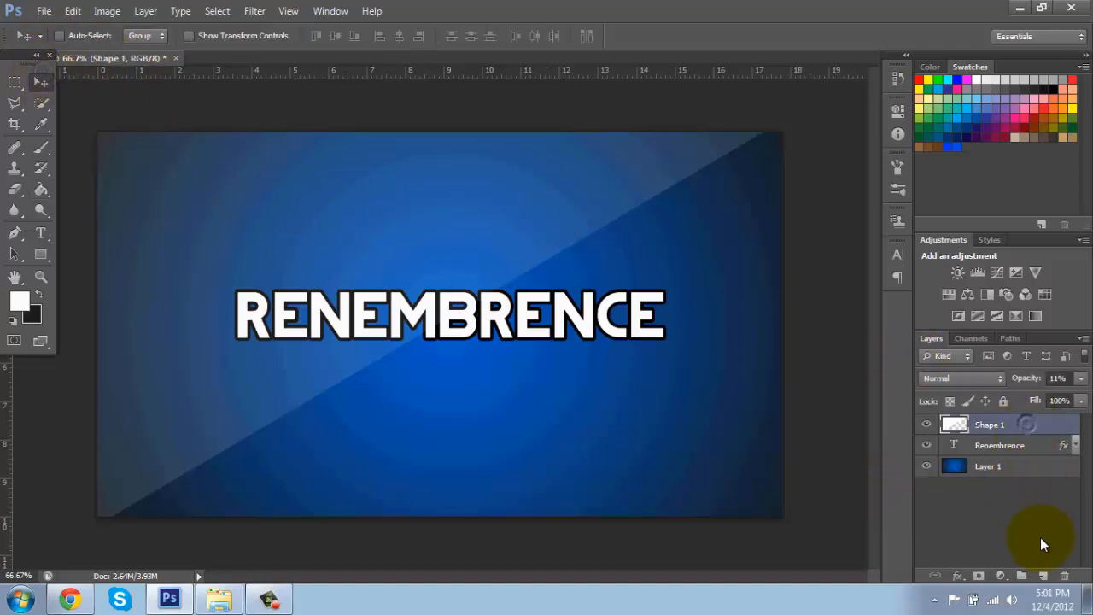
pyautogui.click(1022, 449)
pyautogui.click(1029, 467)
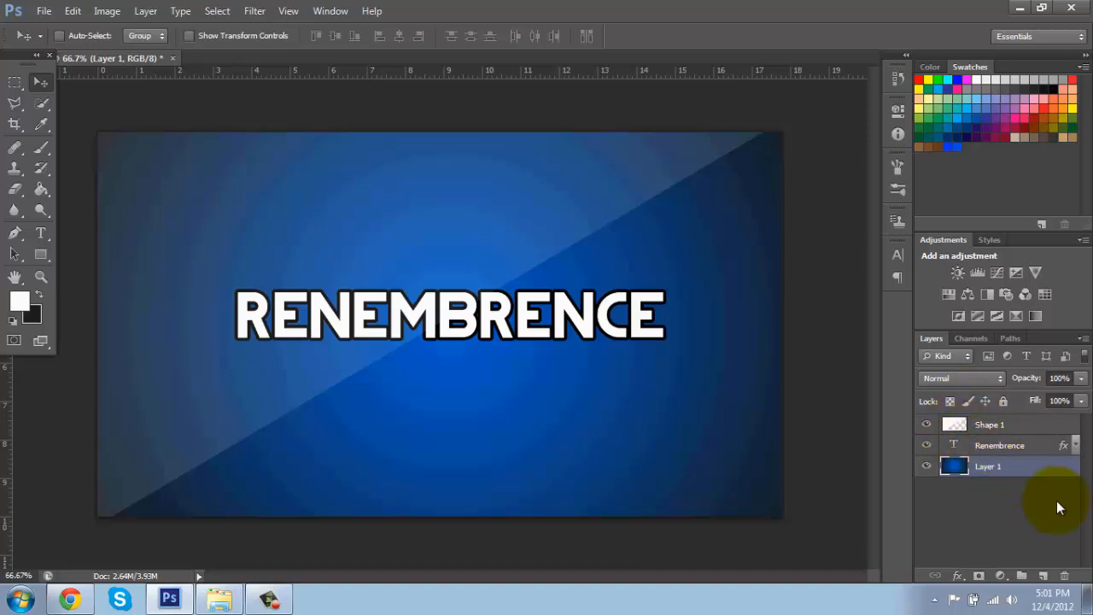
pyautogui.click(1045, 576)
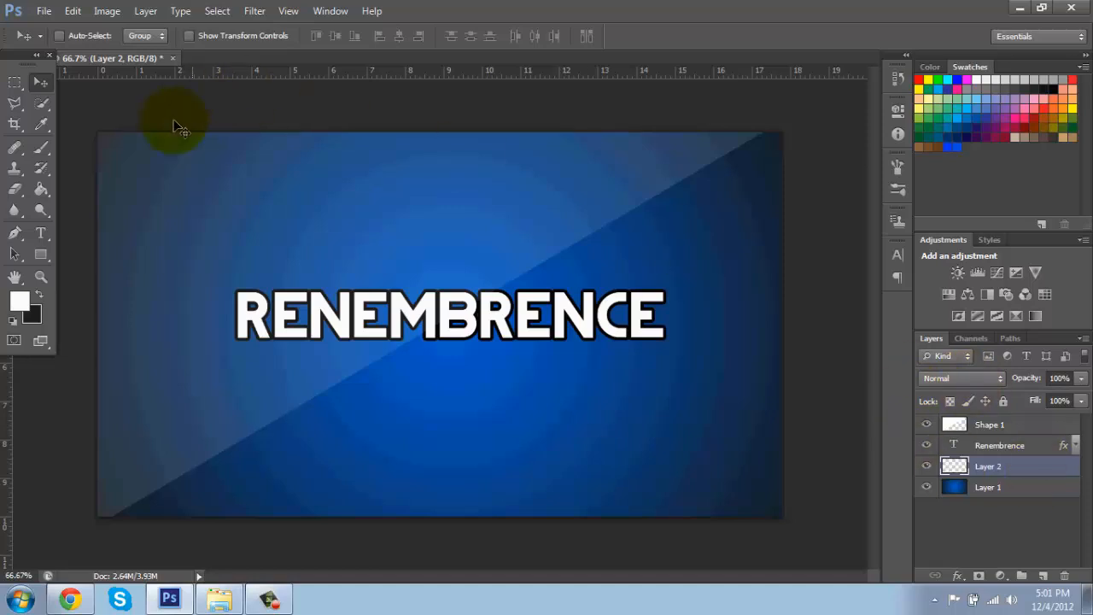
# Step: Set the foreground colour to dark blue and stamp a 1280 px sunburst brush at the canvas centre
pyautogui.click(39, 151)
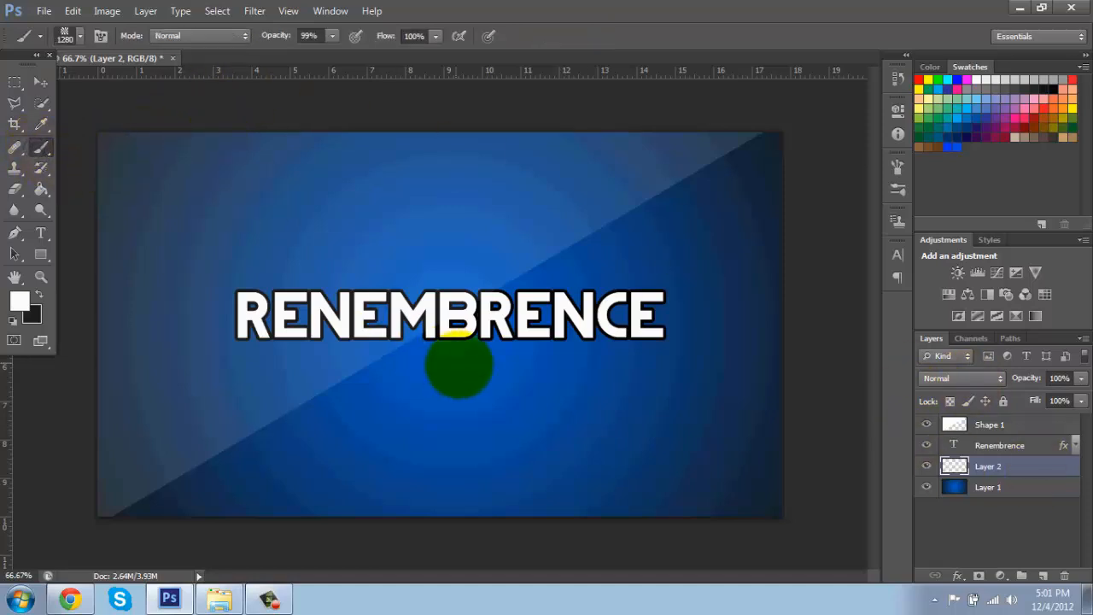
pyautogui.click(18, 301)
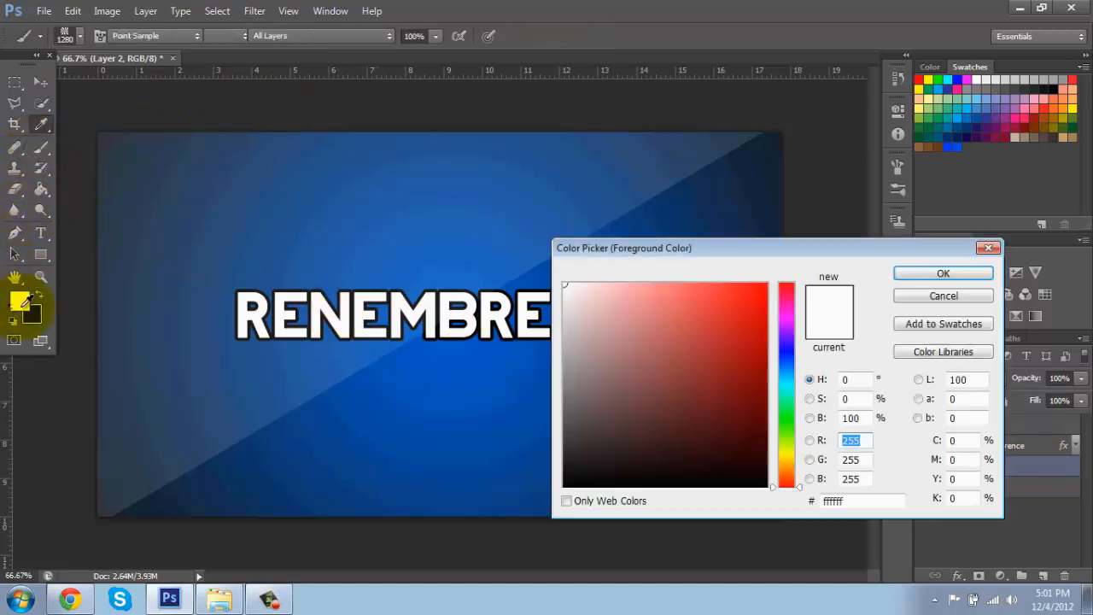
pyautogui.moveTo(784, 389)
pyautogui.mouseDown()
pyautogui.moveTo(786, 350)
pyautogui.moveTo(779, 378)
pyautogui.moveTo(777, 357)
pyautogui.moveTo(778, 369)
pyautogui.mouseUp()
pyautogui.click(767, 416)
pyautogui.click(943, 273)
pyautogui.press('b')
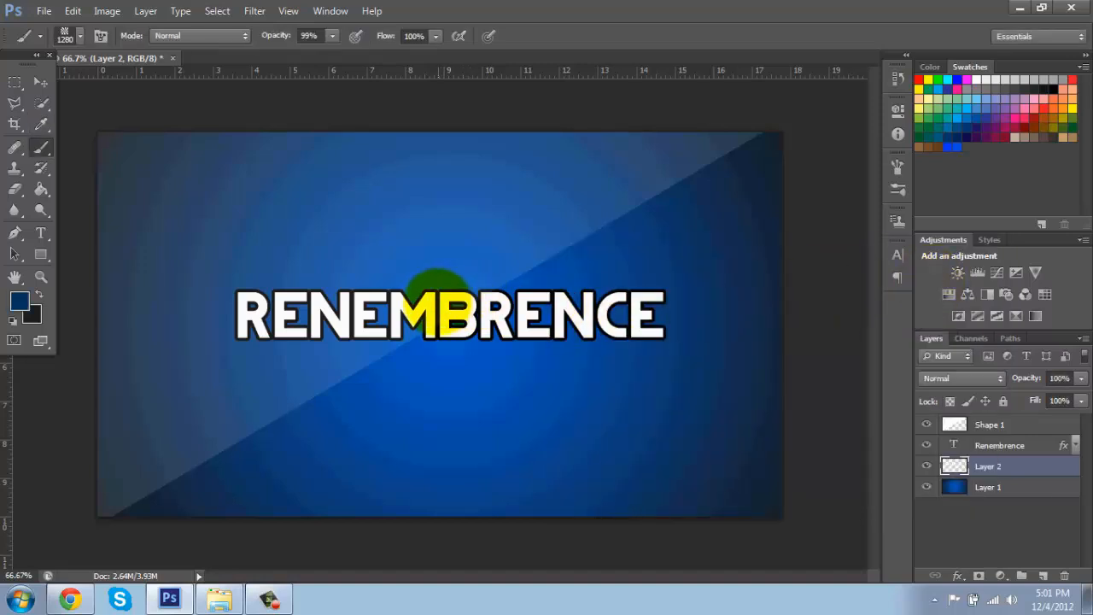
pyautogui.click(437, 291)
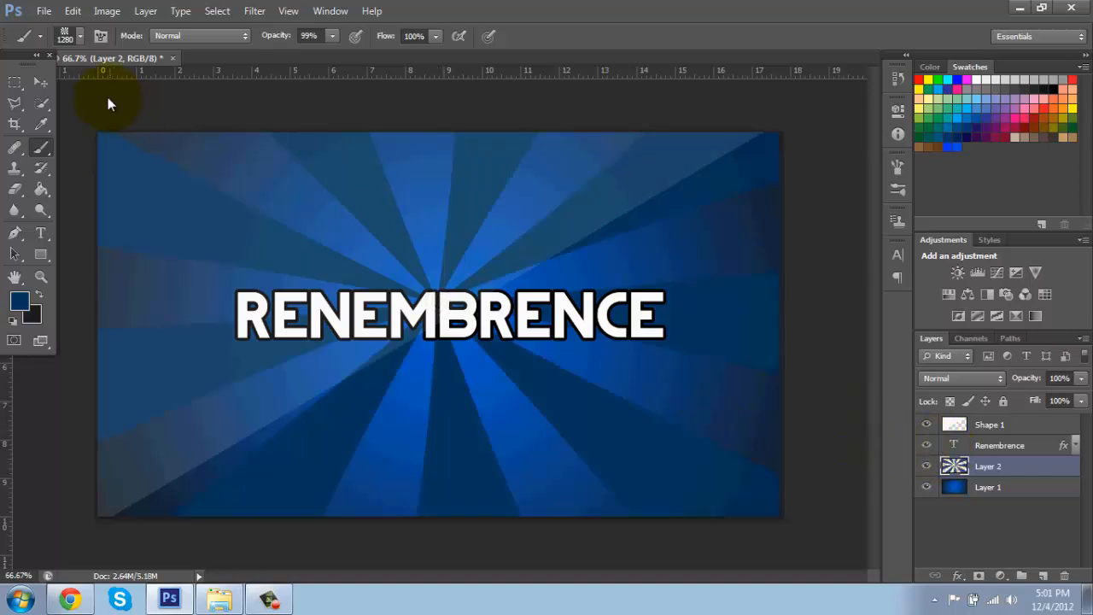
# Step: Lower the sunburst layer's opacity so the rays blend softly into the background
pyautogui.click(41, 82)
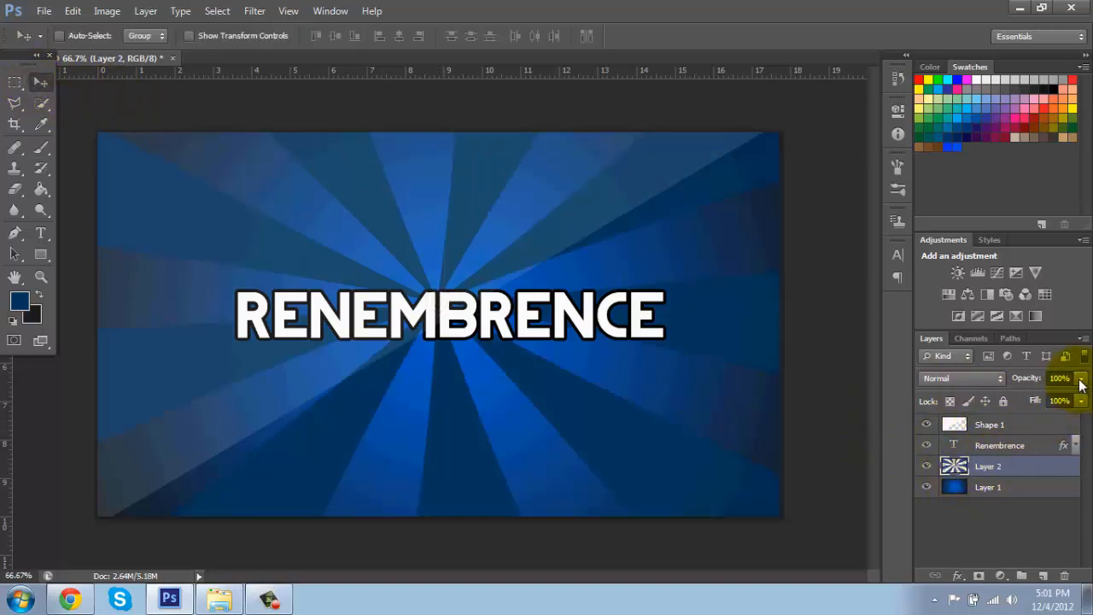
pyautogui.moveTo(1081, 380); pyautogui.dragTo(1034, 397)
pyautogui.click(1045, 536)
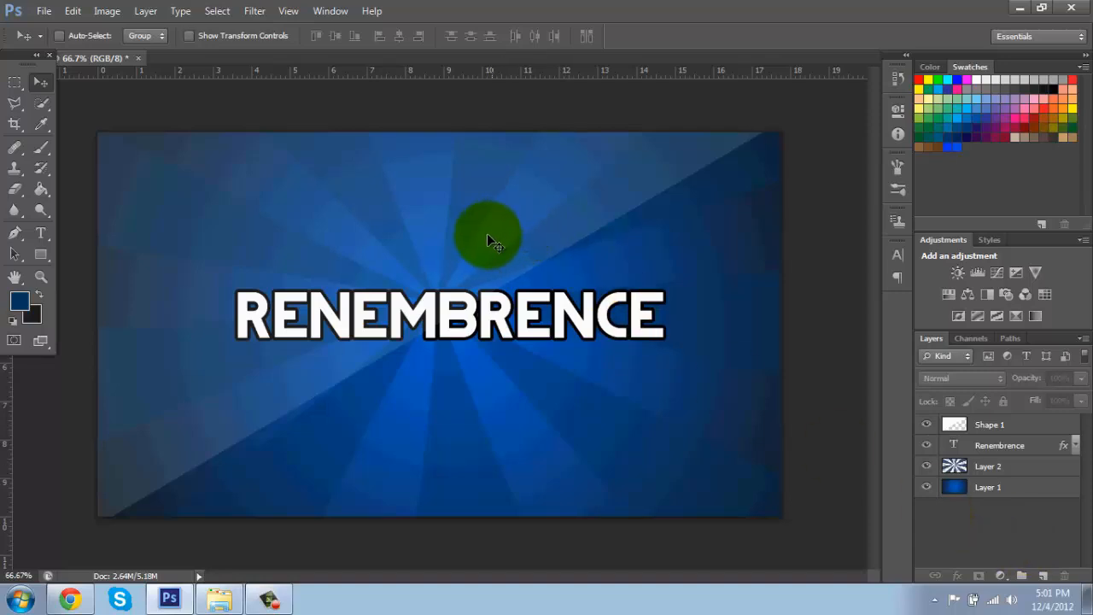
pyautogui.click(278, 600)
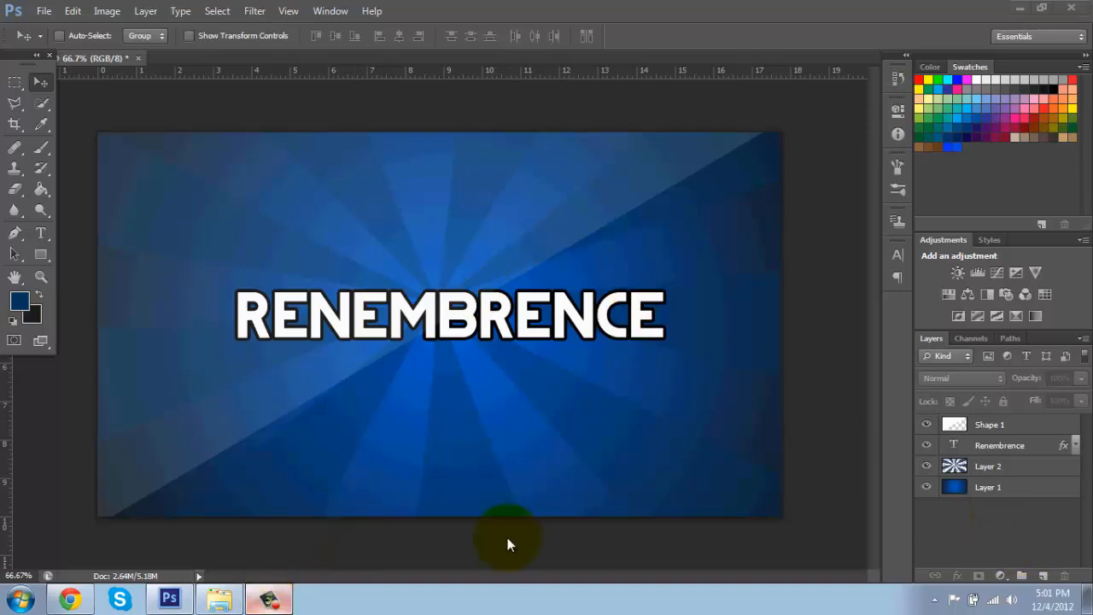